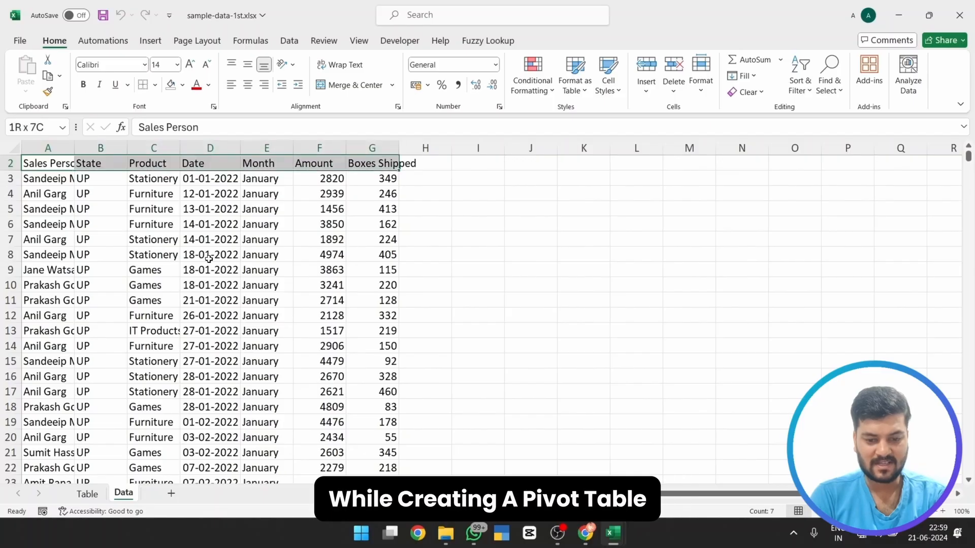
Create a PivotTable on a new worksheet from the Data sheet range A2:G2190.
key("ctrl+shift+Down")
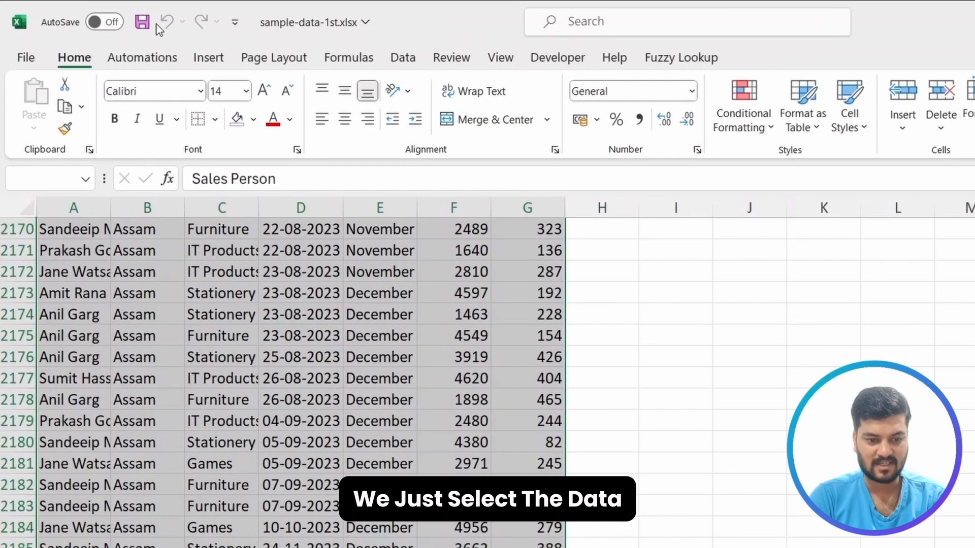
left_click(206, 58)
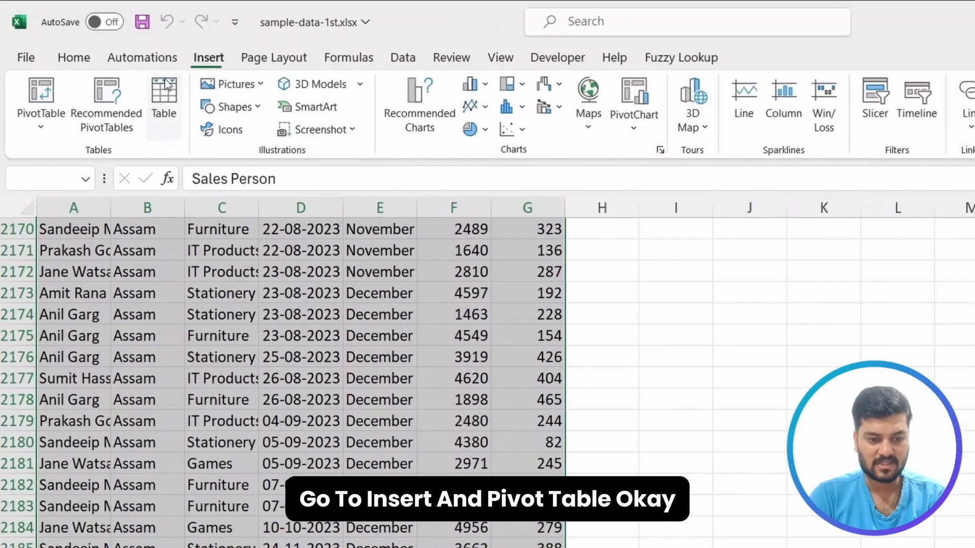
left_click(24, 108)
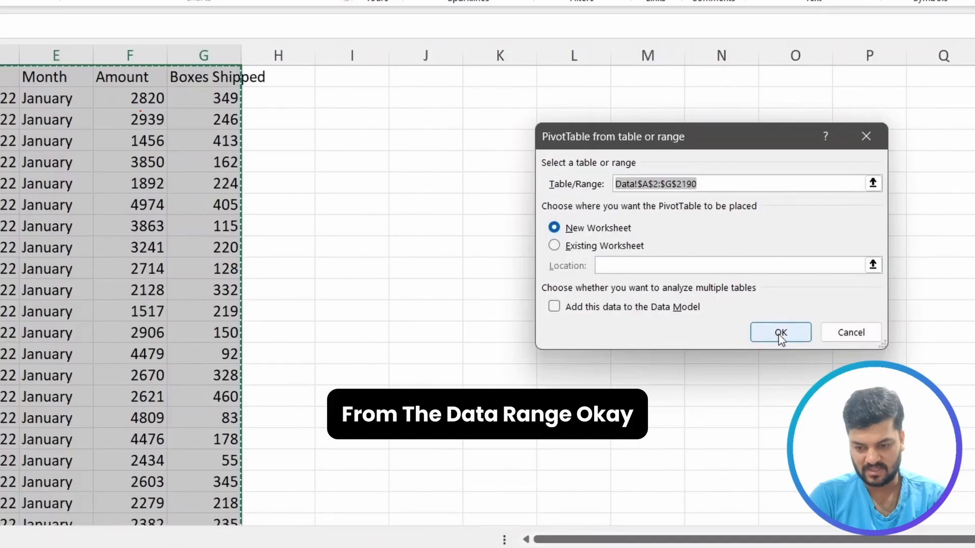
left_click(779, 333)
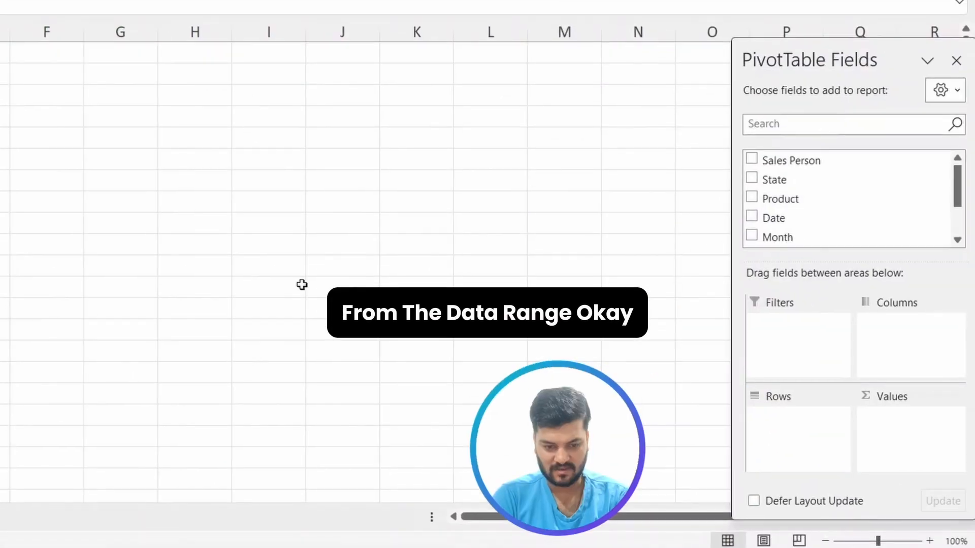
Add Sales Person to the PivotTable rows and Amount to its values.
left_click(752, 160)
scroll(770, 206, "down", 1)
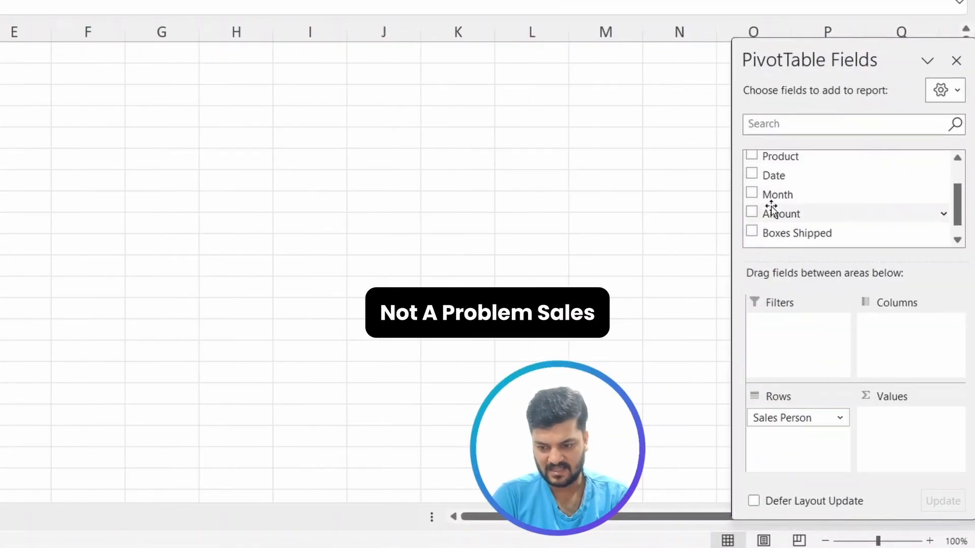
left_click(752, 213)
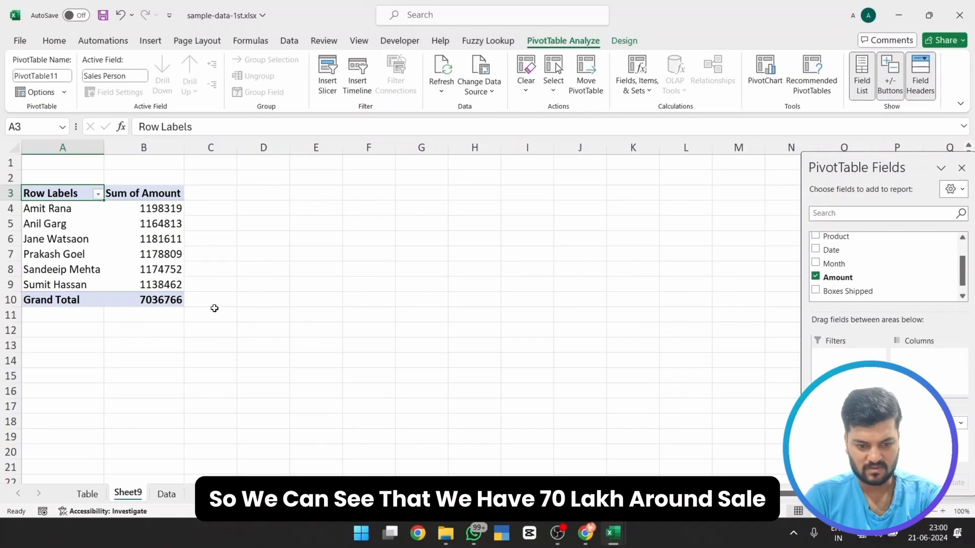
mouse_move(175, 300)
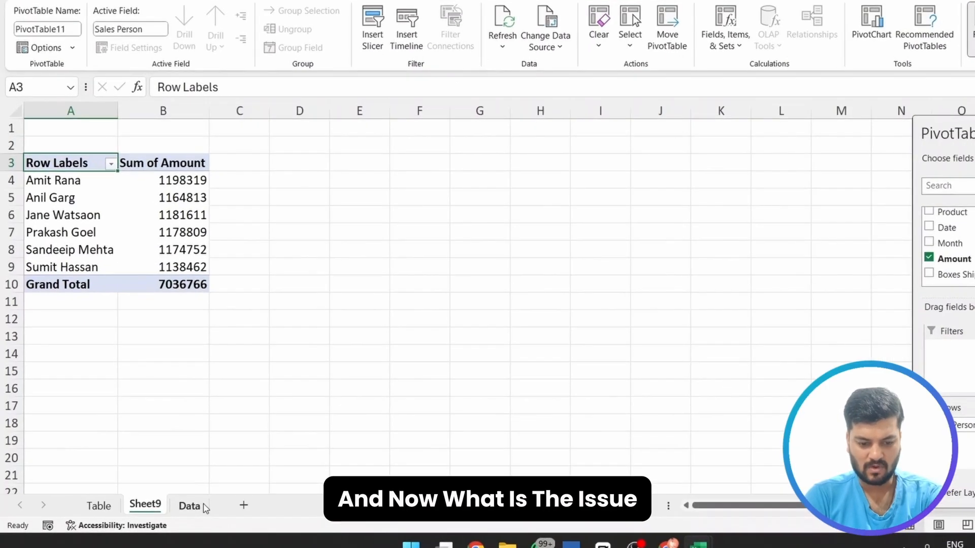
Copy the last seven records on the Data sheet, A2184:G2190.
left_click(166, 494)
left_click(161, 376)
key("Left")
key("Left")
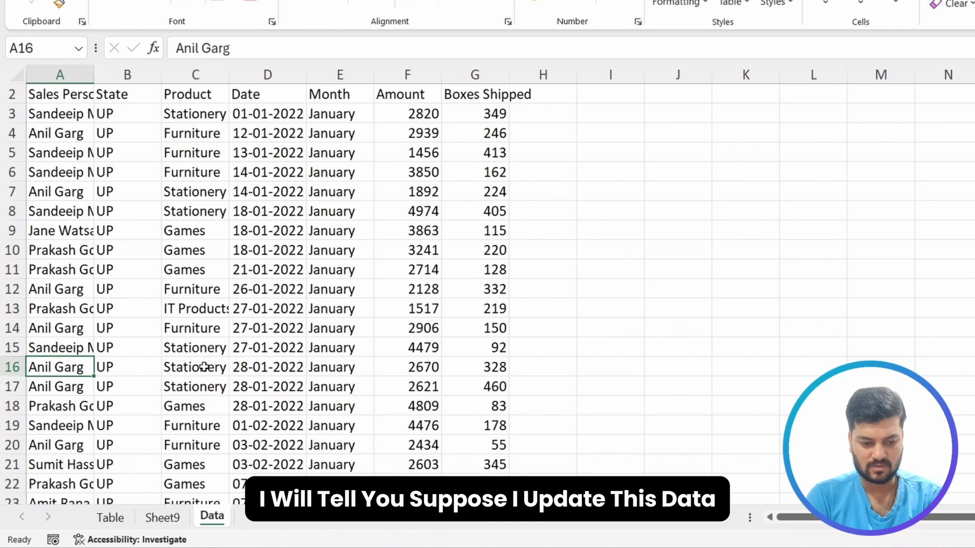
key("ctrl+Down")
key("Down")
key("Down")
key("Down")
key("Up")
key("Up")
key("Up")
key("Up")
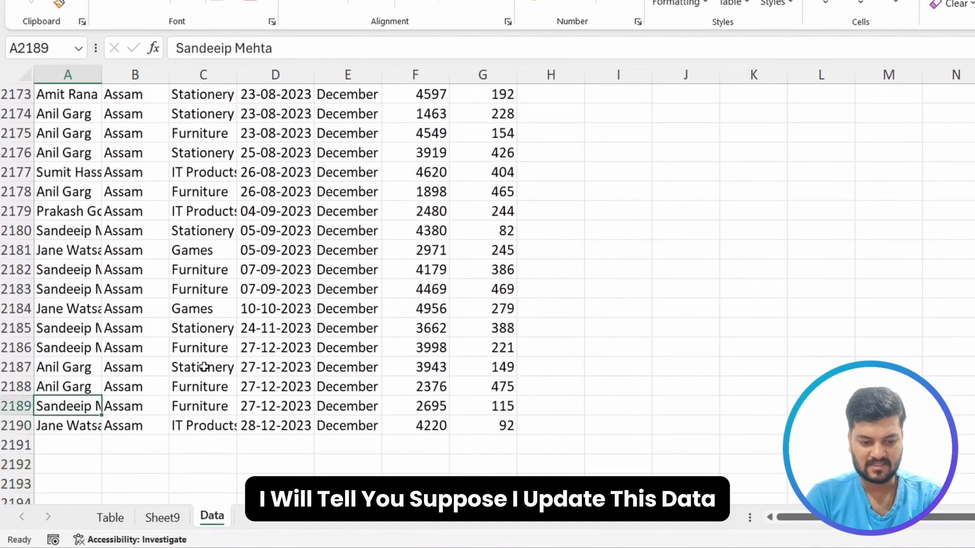
key("Up")
key("shift+Down")
key("Up")
key("Up")
key("Up")
key("Up")
key("ctrl+shift+Down")
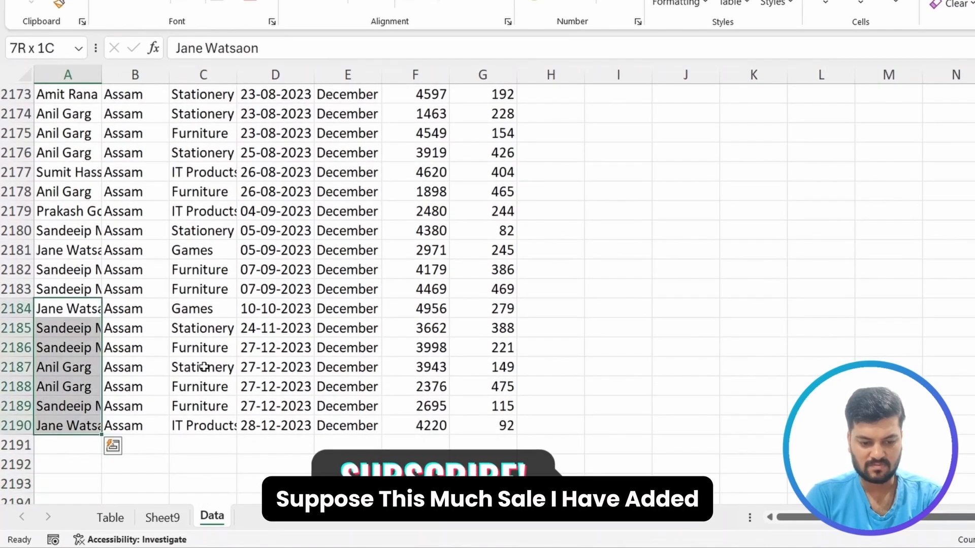
key("ctrl+shift+Right")
key("ctrl+c")
Paste the copied records directly below the existing data, starting at cell A2191.
key("Down")
key("Down")
key("Down")
key("Down")
key("Down")
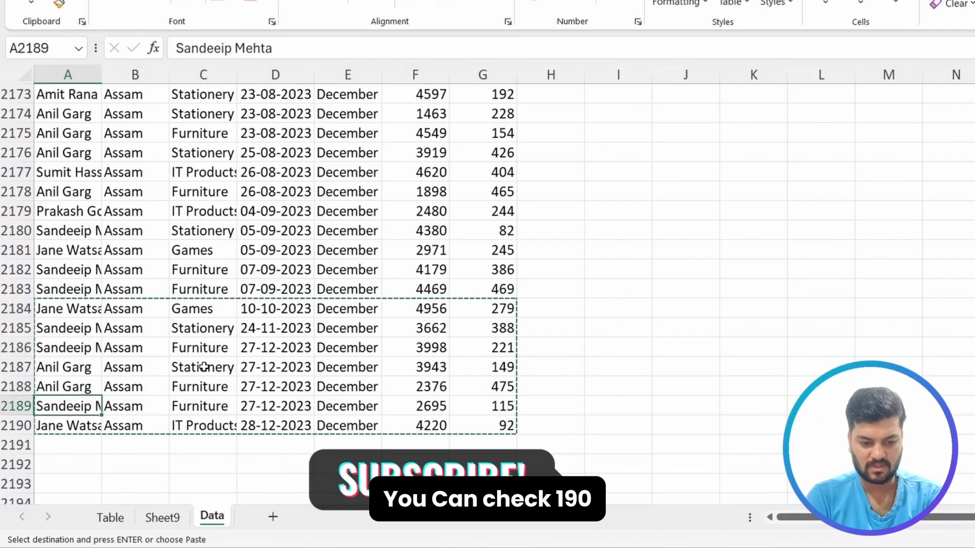
key("Down")
key("Down")
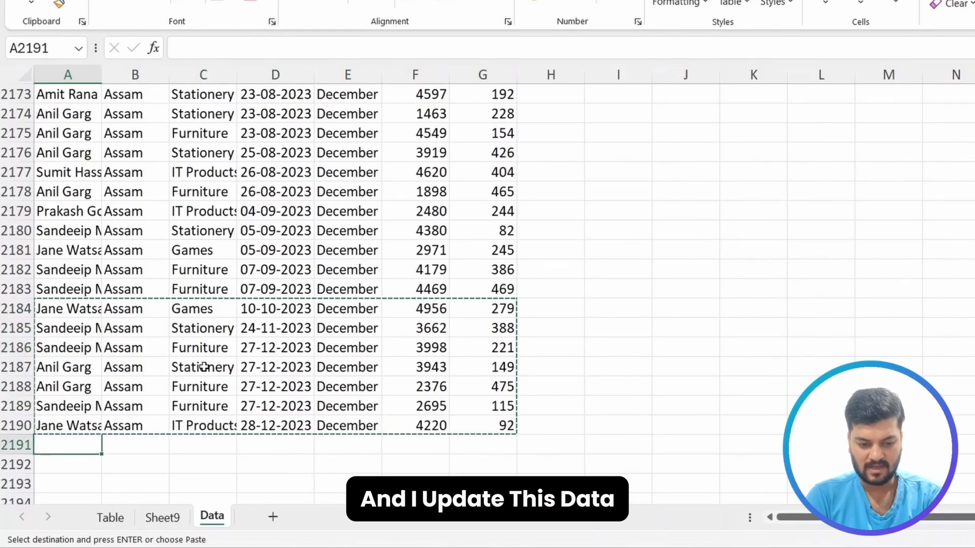
key("ctrl+v")
Total the Amount column with AutoSum in cell F2198.
left_click(445, 407)
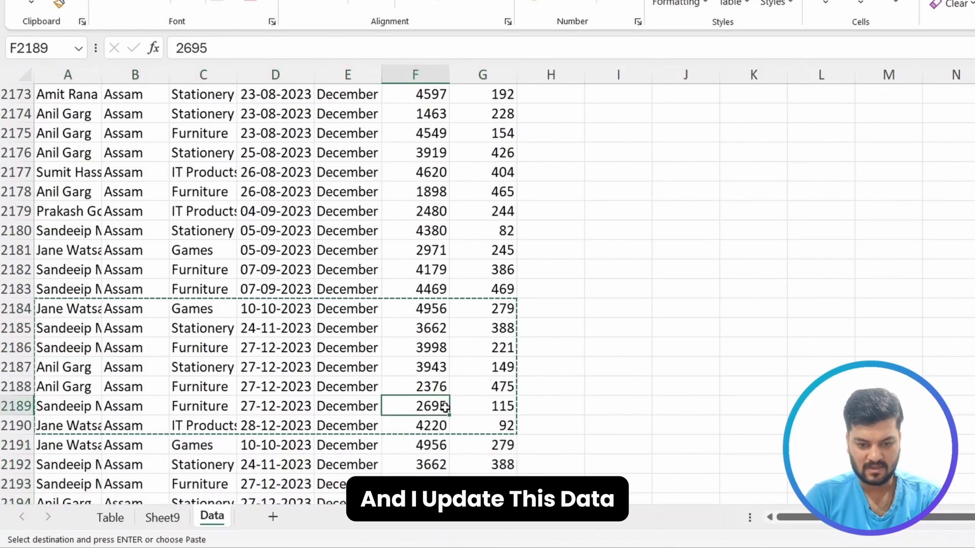
scroll(444, 407, "down", 4)
left_click(432, 355)
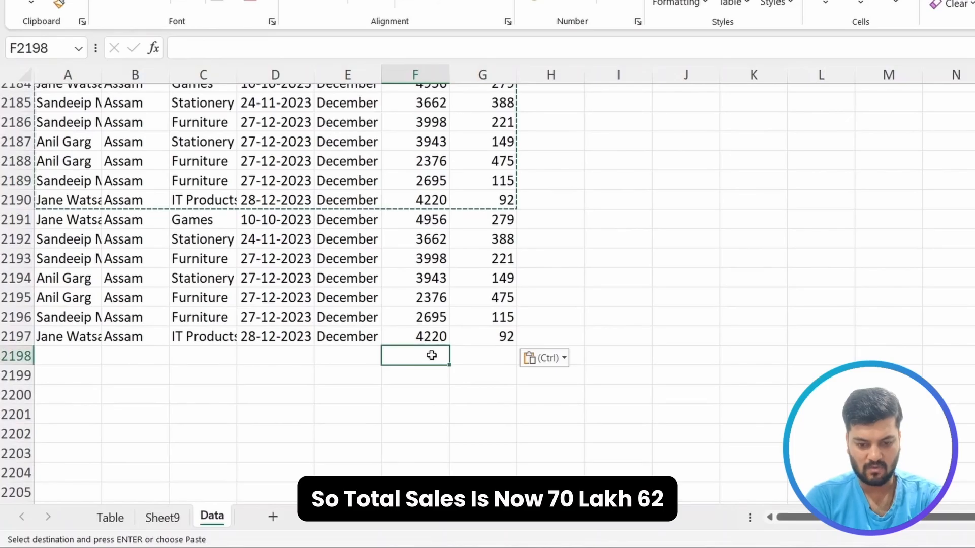
key("alt+equal")
key("Return")
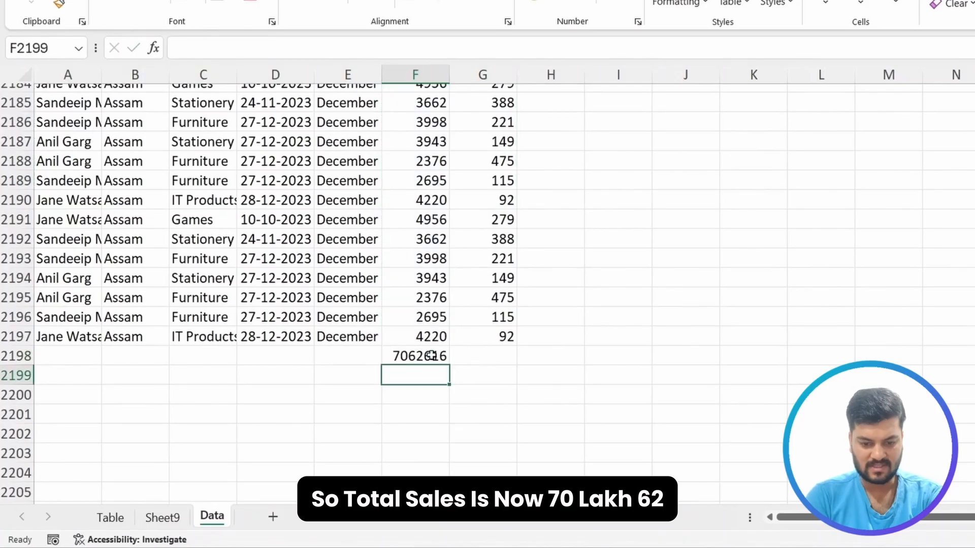
Check the grand total in the PivotTable on Sheet9 and refresh the PivotTable.
left_click(162, 517)
left_click(193, 273)
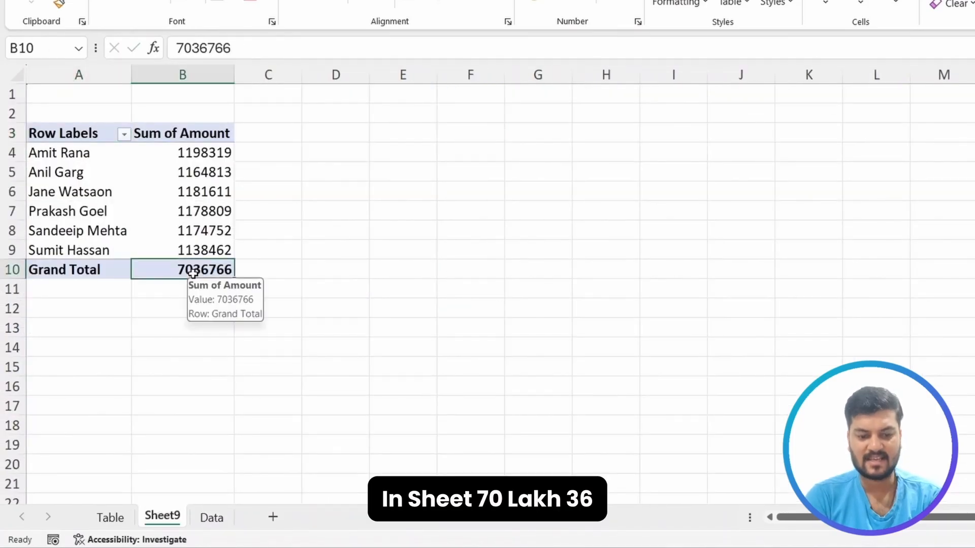
right_click(159, 196)
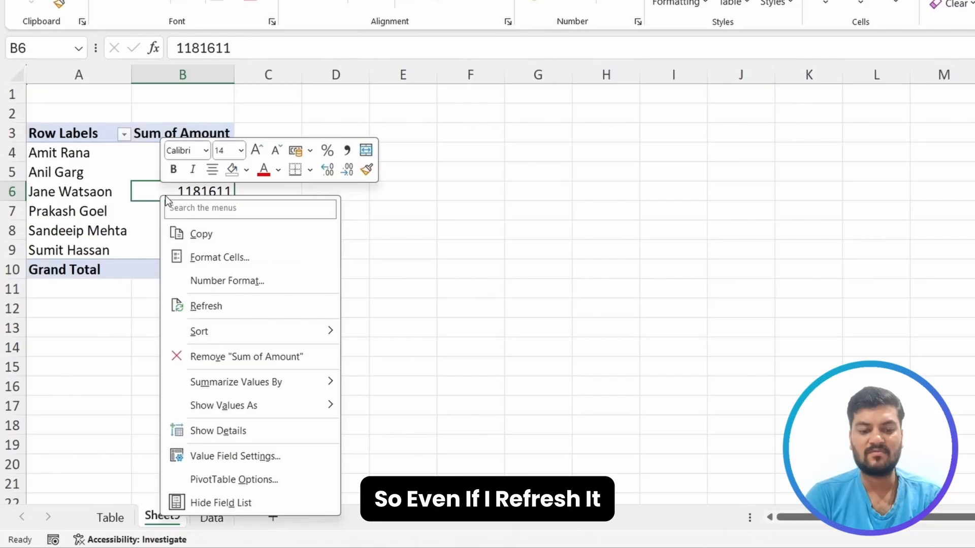
left_click(227, 309)
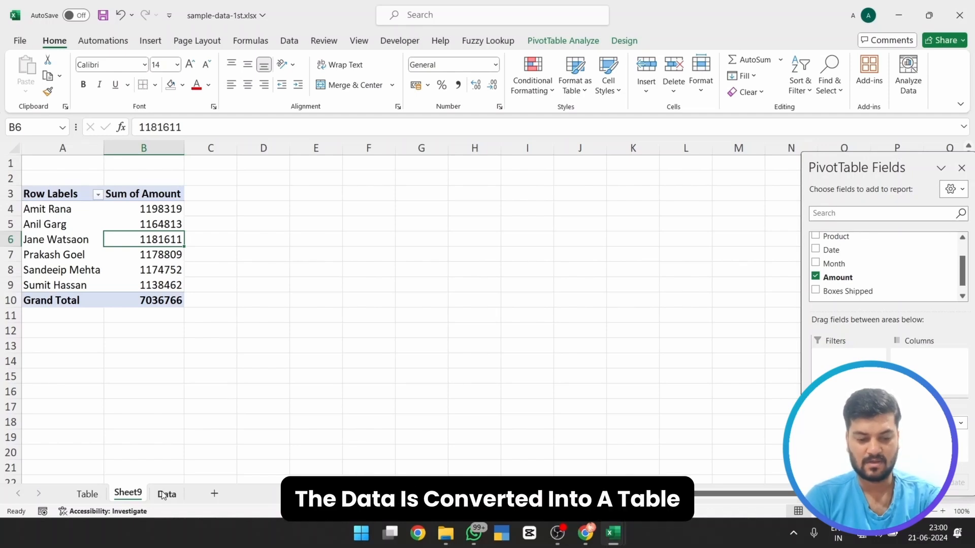
Undo the Amount total and the pasted records on the Data sheet.
left_click(166, 493)
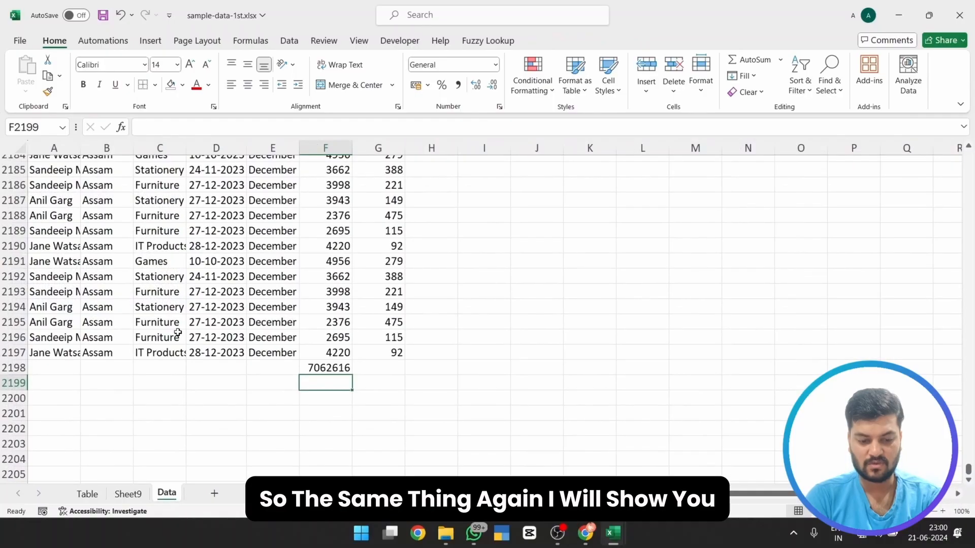
left_click(177, 306)
key("ctrl+Page_Up")
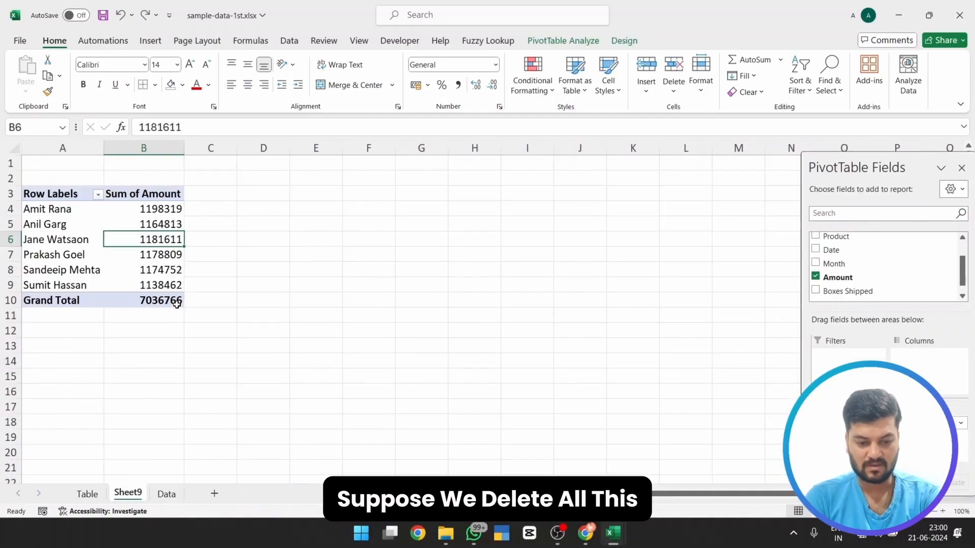
key("ctrl+Page_Down")
key("ctrl+z")
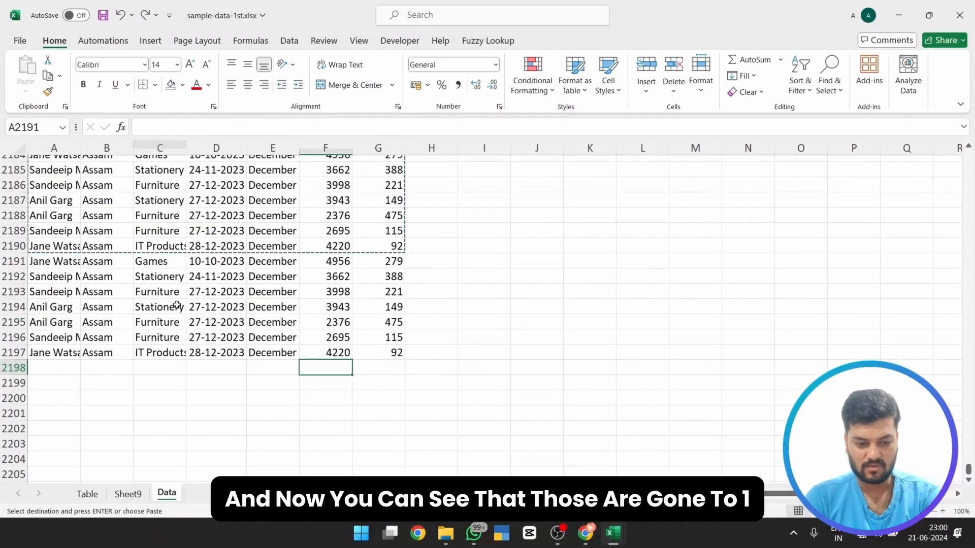
key("Up")
key("Up")
key("Down")
key("Escape")
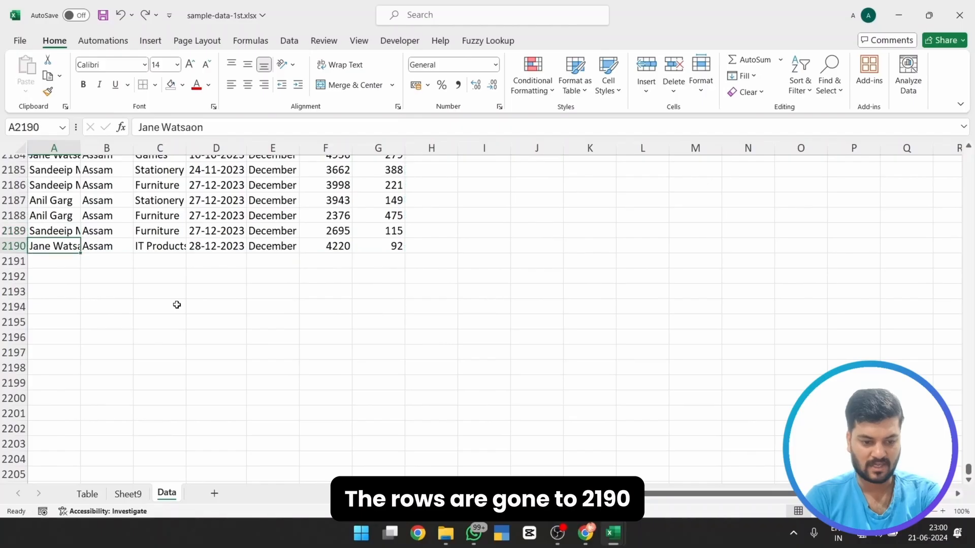
Convert the data range on the Data sheet into an Excel table with a header row.
key("ctrl+Up")
key("Right")
key("Down")
key("Down")
key("Right")
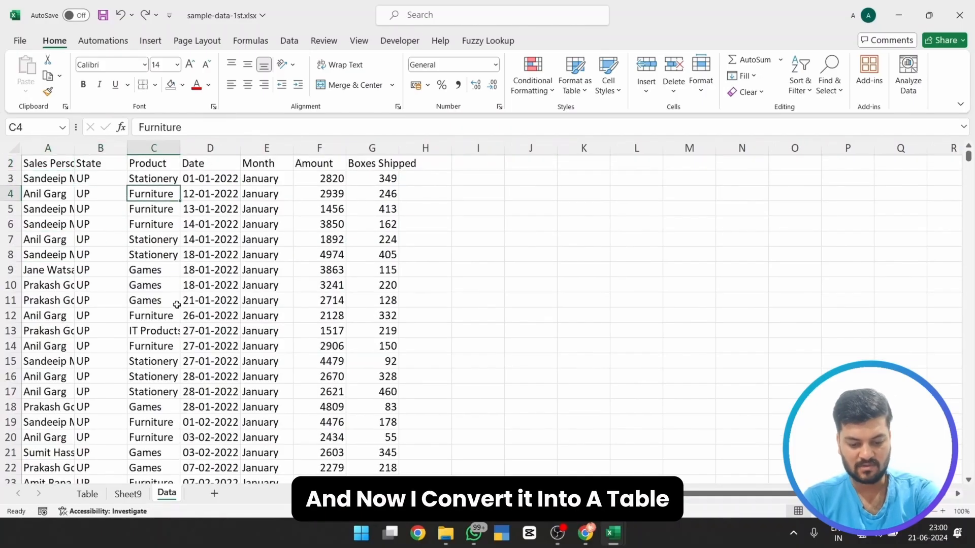
key("ctrl+t")
key("Return")
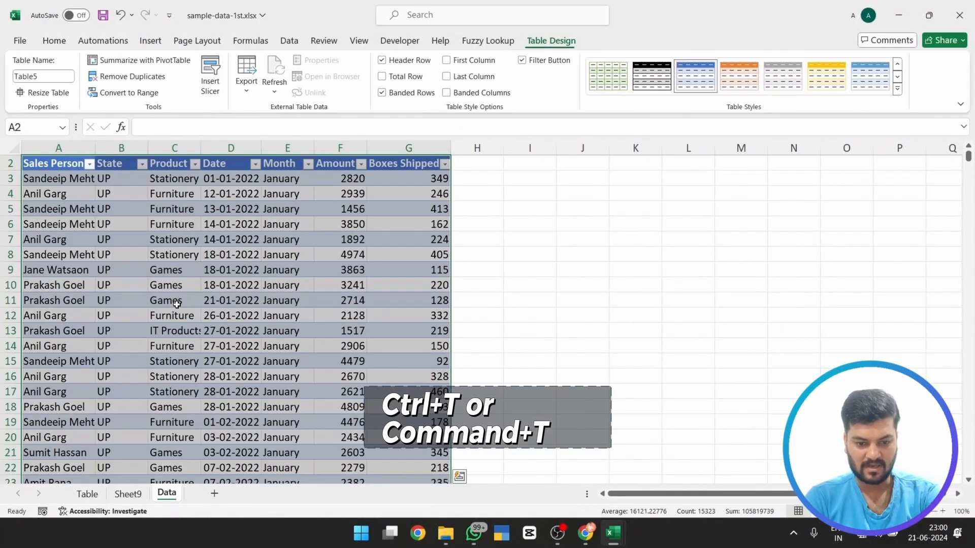
Delete the worksheet Sheet9 containing the old PivotTable.
left_click(128, 493)
right_click(129, 493)
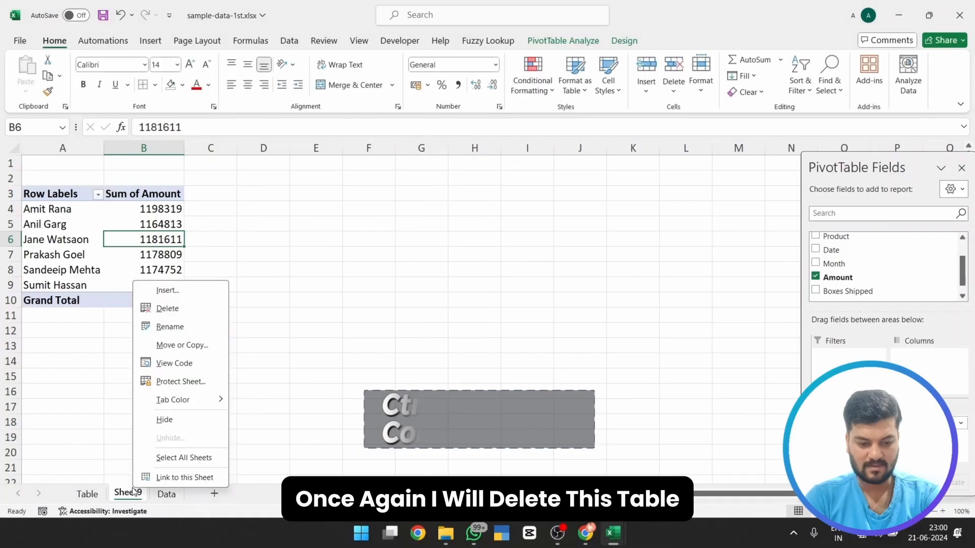
left_click(173, 314)
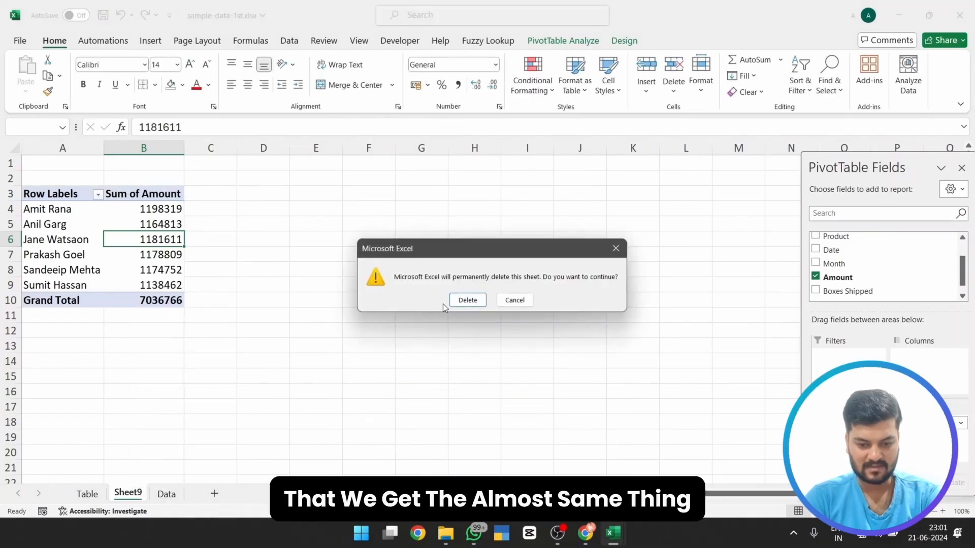
key("Return")
Create a PivotTable on a new worksheet using Table5 as its source.
left_click(178, 319)
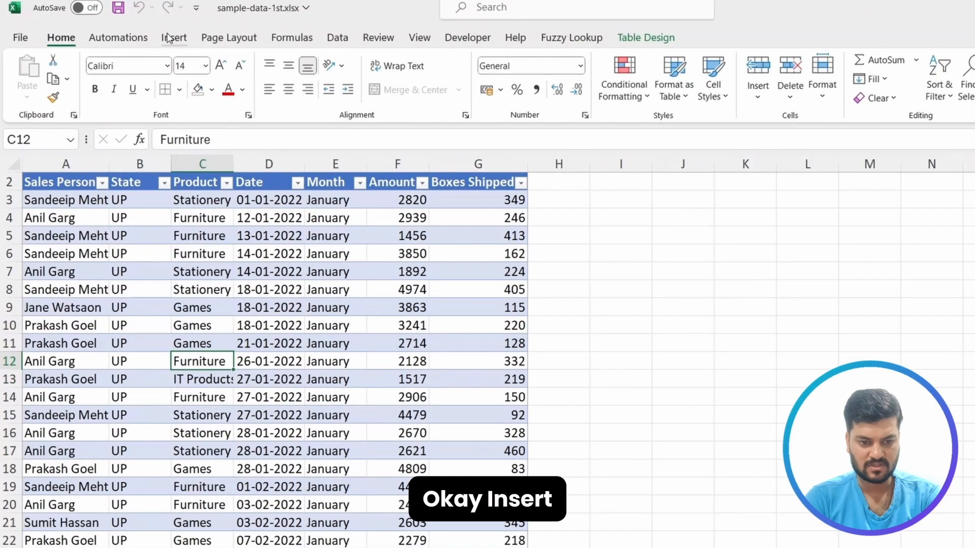
left_click(151, 41)
left_click(32, 92)
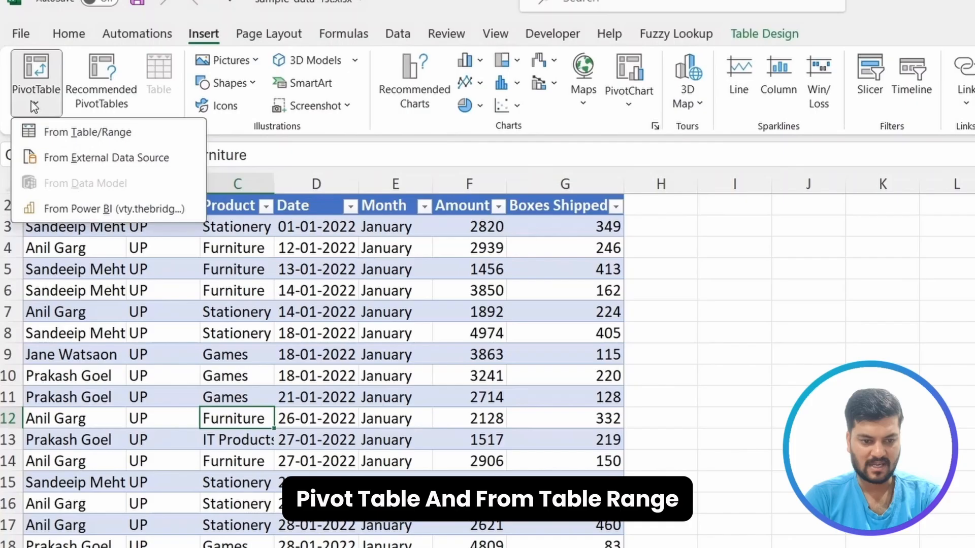
left_click(51, 134)
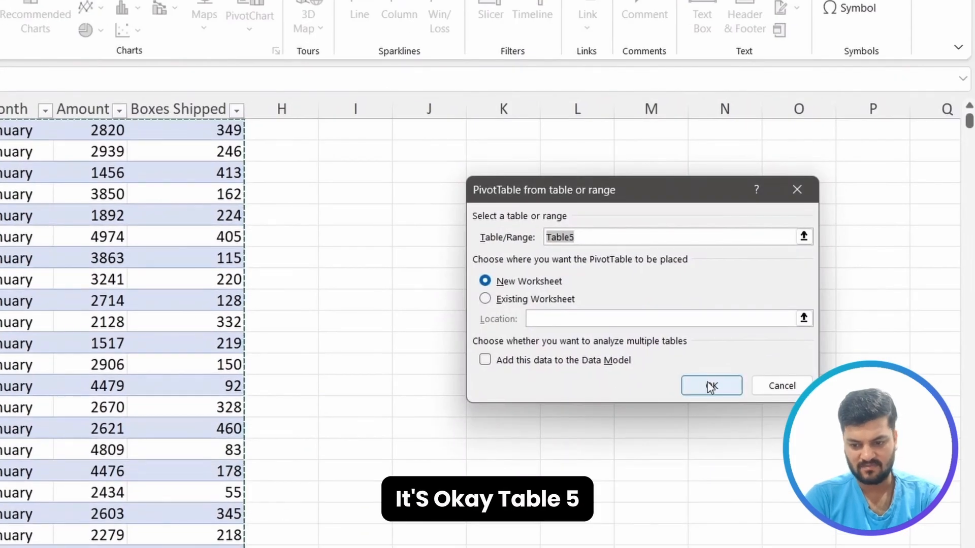
left_click(693, 387)
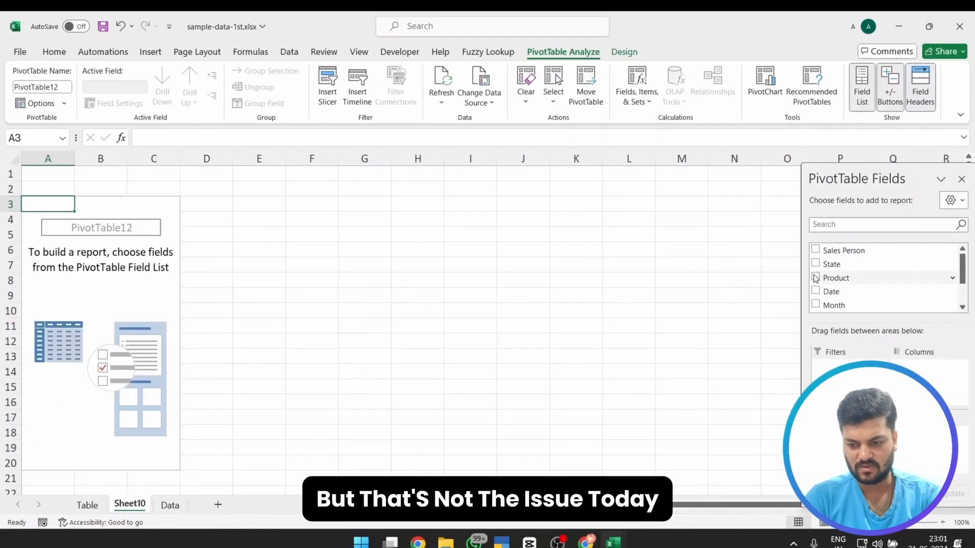
Show the Amount sum per Sales Person in the new PivotTable, with Sales Person as rows.
left_click(815, 250)
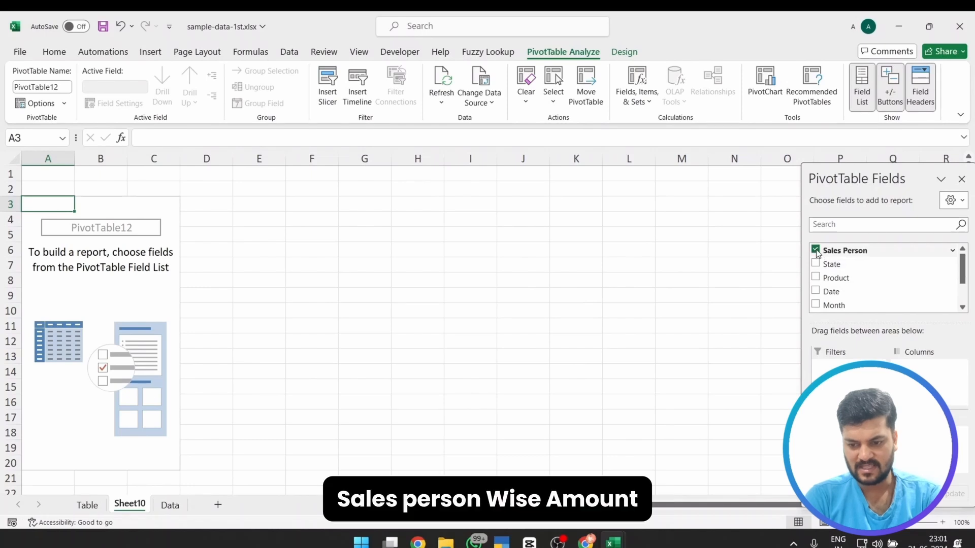
scroll(821, 286, "down", 1)
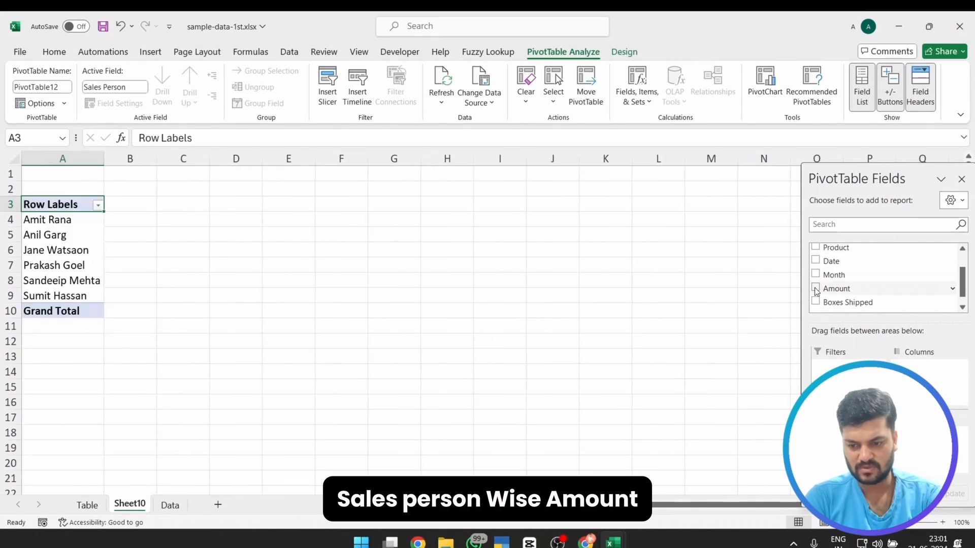
left_click(815, 289)
left_click(180, 327)
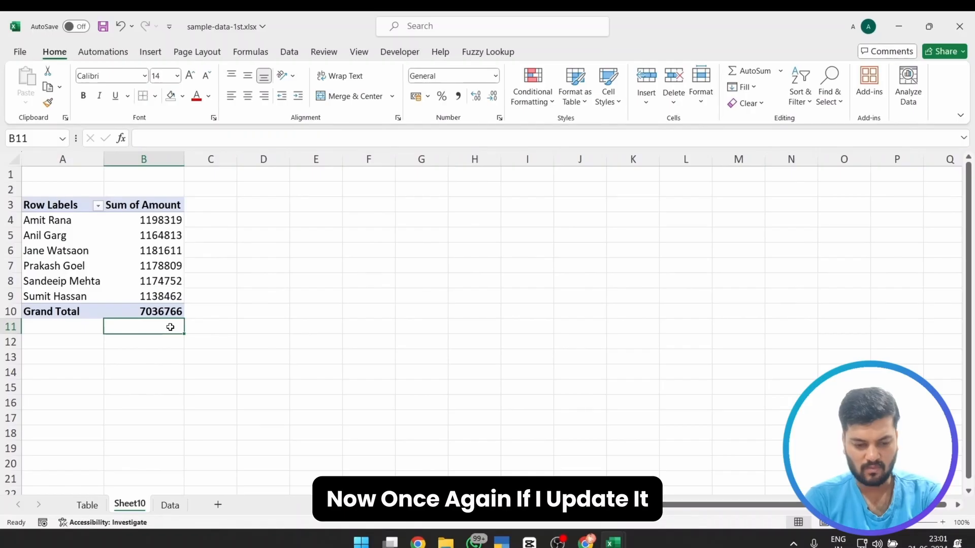
Copy the table's last six records, rows 2185 to 2190, on the Data sheet.
key("ctrl+Page_Down")
key("ctrl+Left")
key("Down")
key("ctrl+Down")
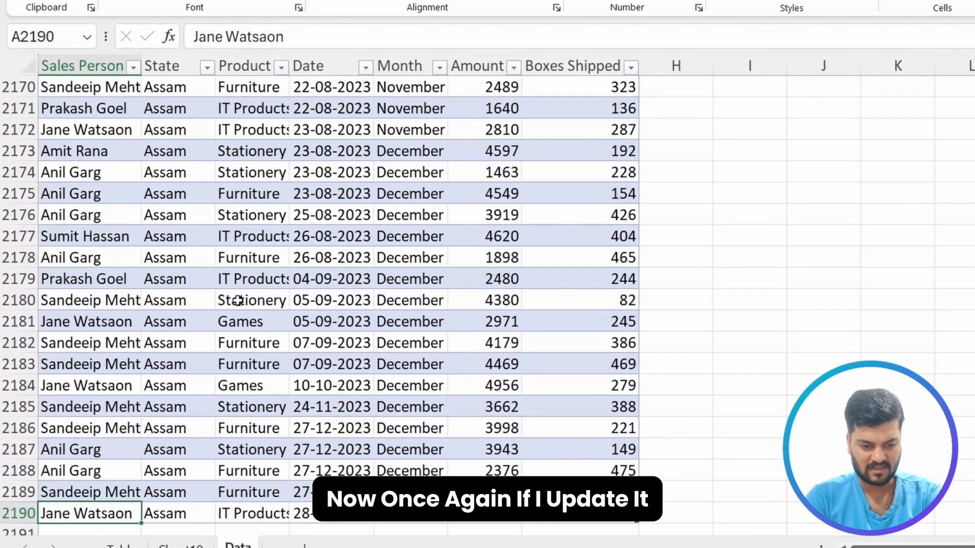
key("Up")
key("Up")
key("Up")
key("Up")
key("Up")
key("ctrl+shift+Down")
key("ctrl+shift+Right")
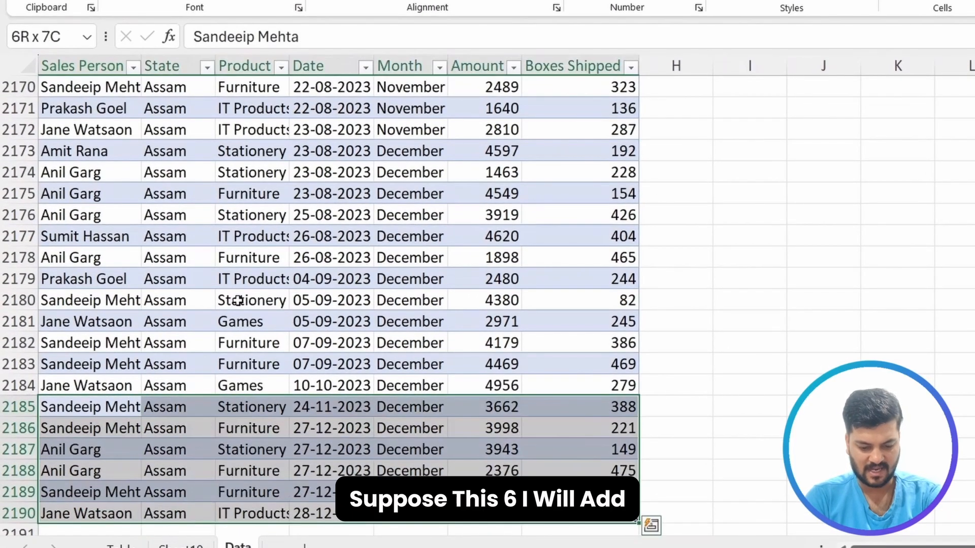
key("ctrl+c")
Paste the copied records directly below the table, starting at cell A2191.
key("Down")
key("Down")
key("Down")
key("Down")
key("Down")
key("Down")
key("Down")
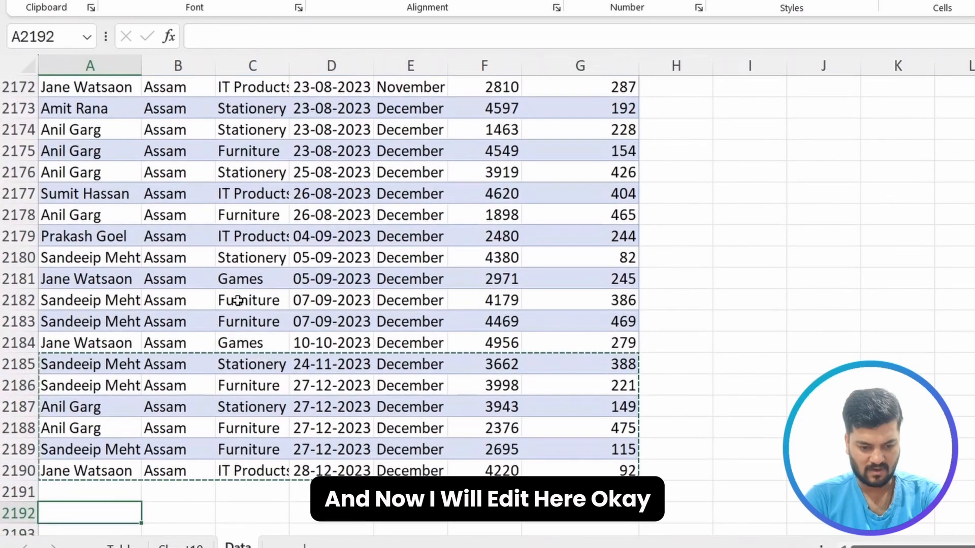
key("Up")
key("ctrl+v")
Total the Amount column with AutoSum in cell F2197, directly below the pasted records.
key("Down")
key("Down")
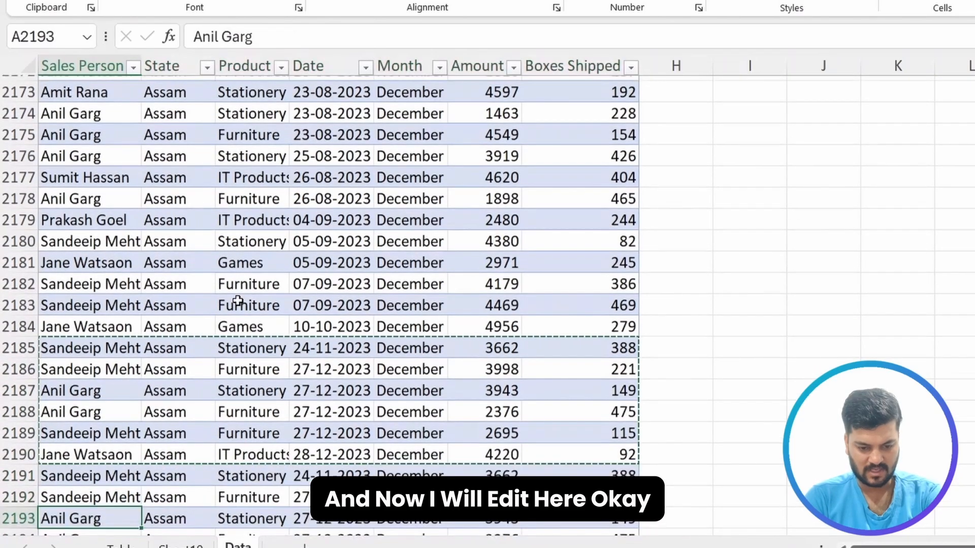
key("Down")
key("Down")
key("Down")
key("Down")
key("Right")
key("Right")
key("Right")
key("Right")
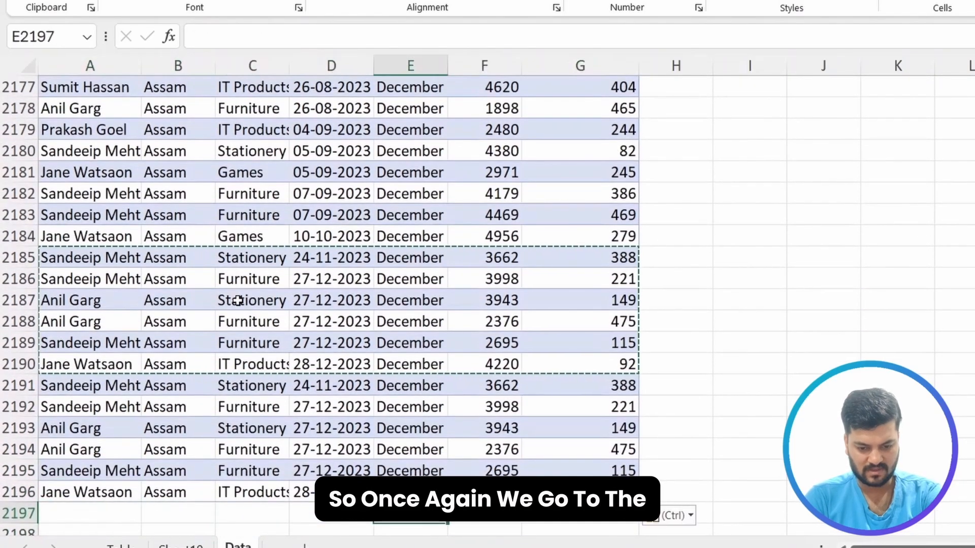
key("Right")
key("alt+equal")
key("Return")
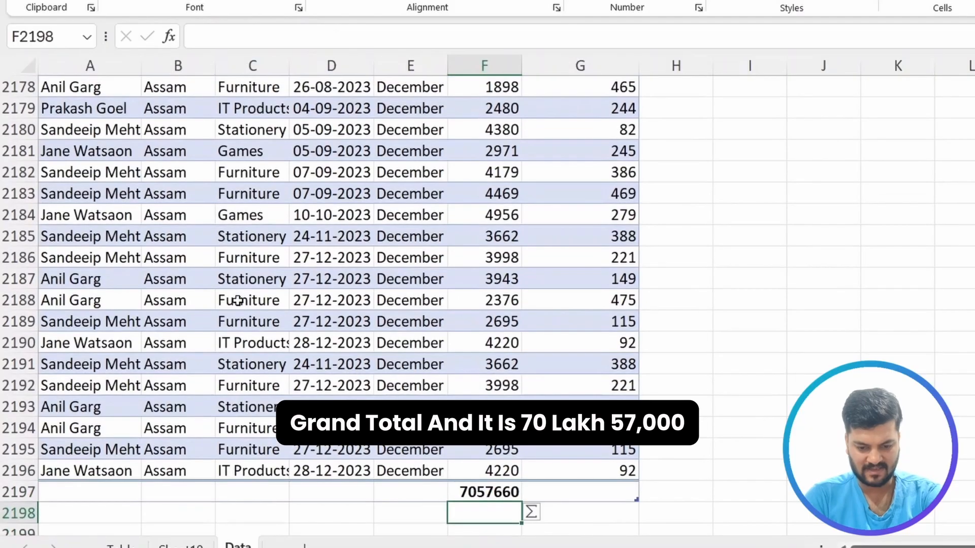
Refresh the PivotTable on Sheet10 and select its Grand Total amount.
left_click(188, 542)
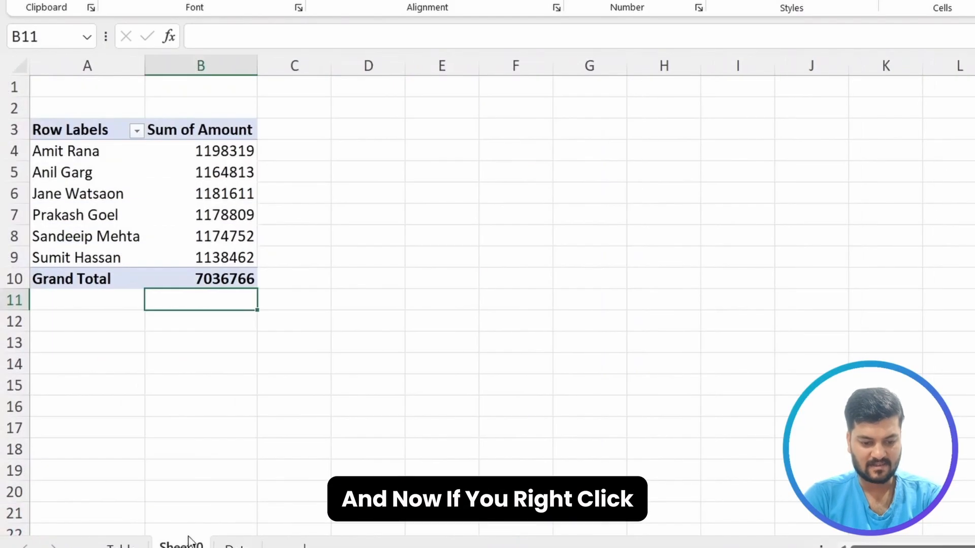
right_click(189, 192)
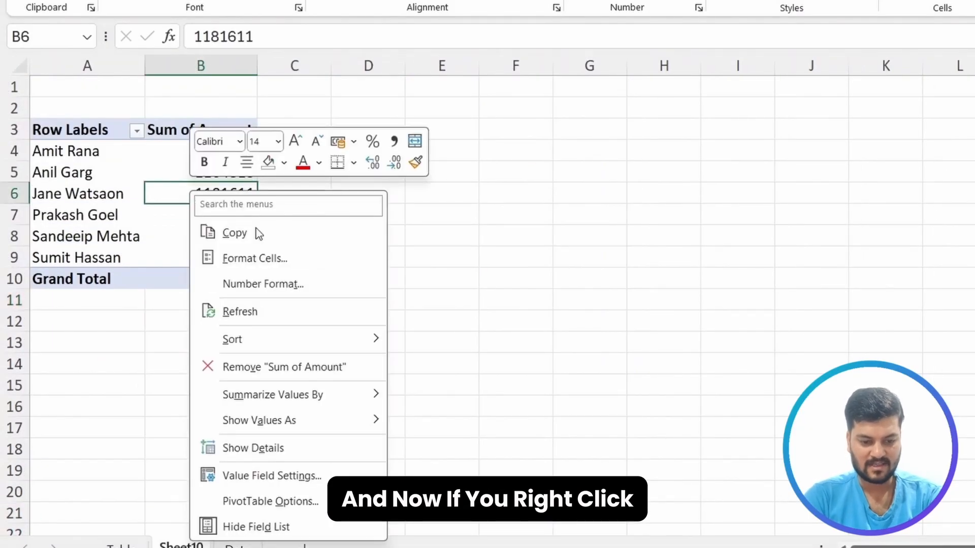
left_click(273, 319)
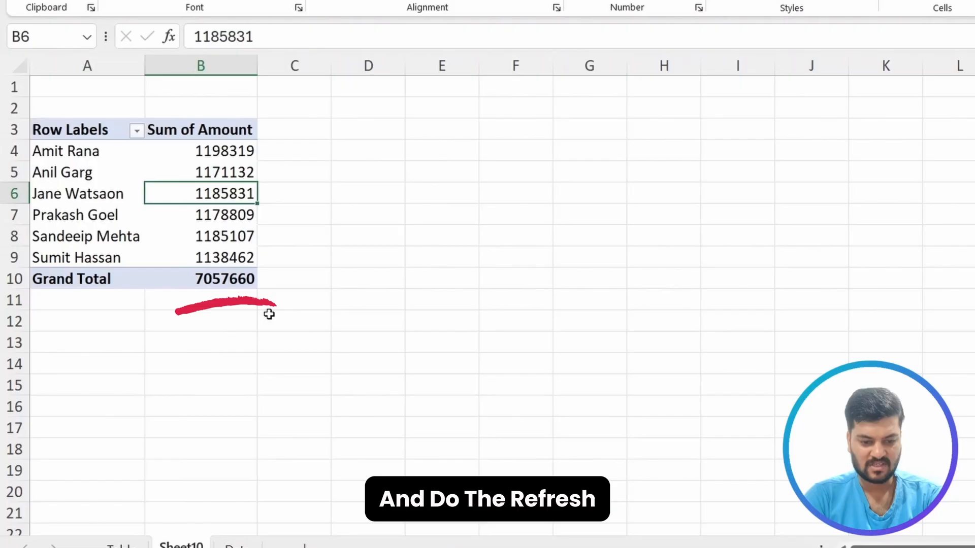
left_click(218, 279)
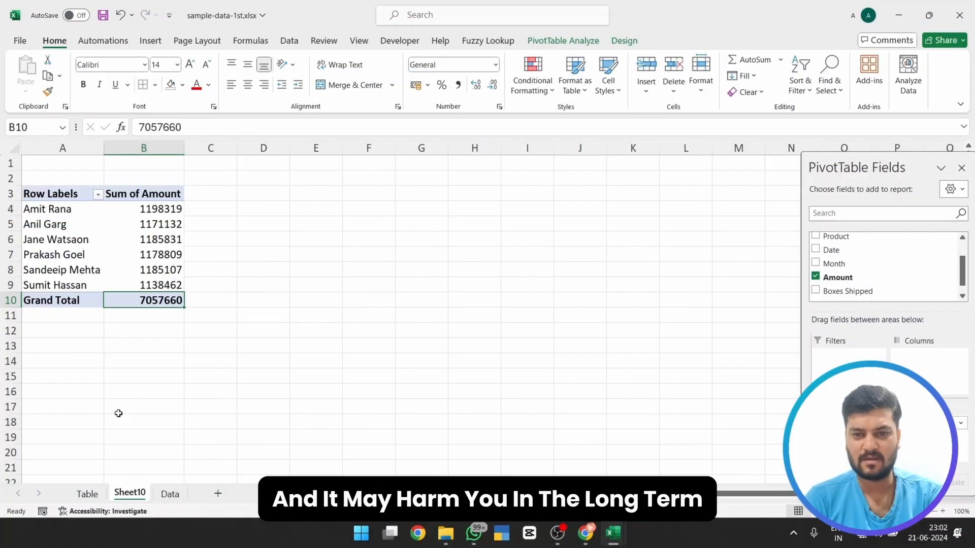
Add the Month and Date fields to the PivotTable on Sheet10 and clear both again.
left_click(76, 240)
left_click(144, 254)
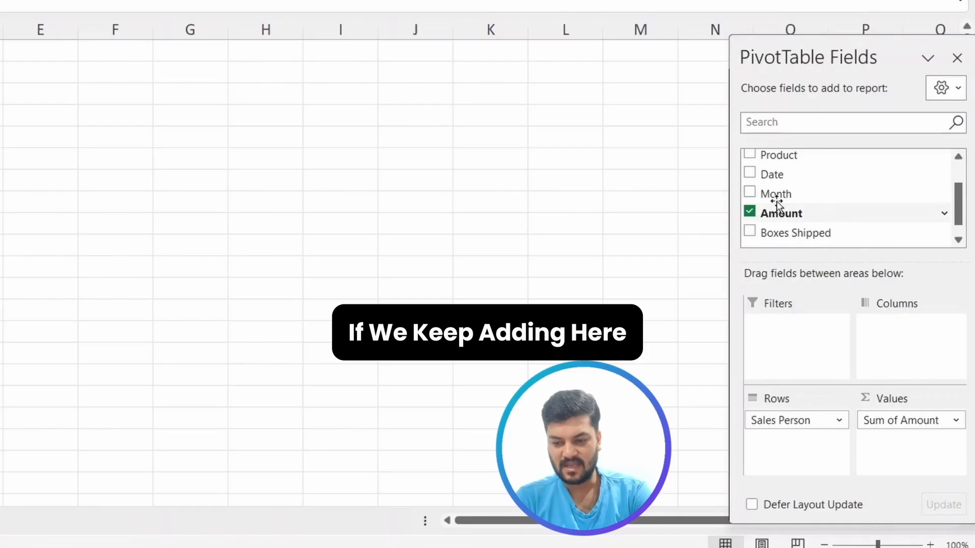
left_click(749, 193)
left_click(750, 174)
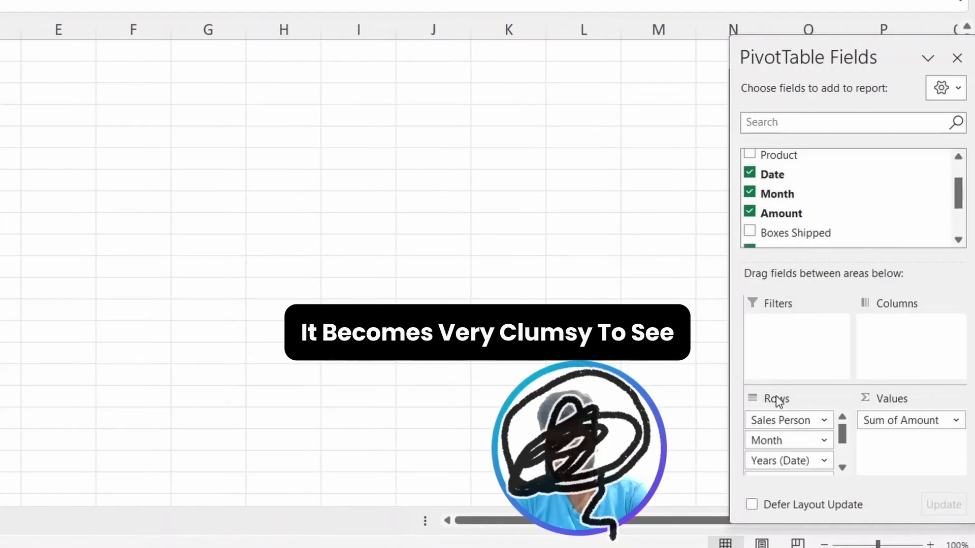
left_click(749, 193)
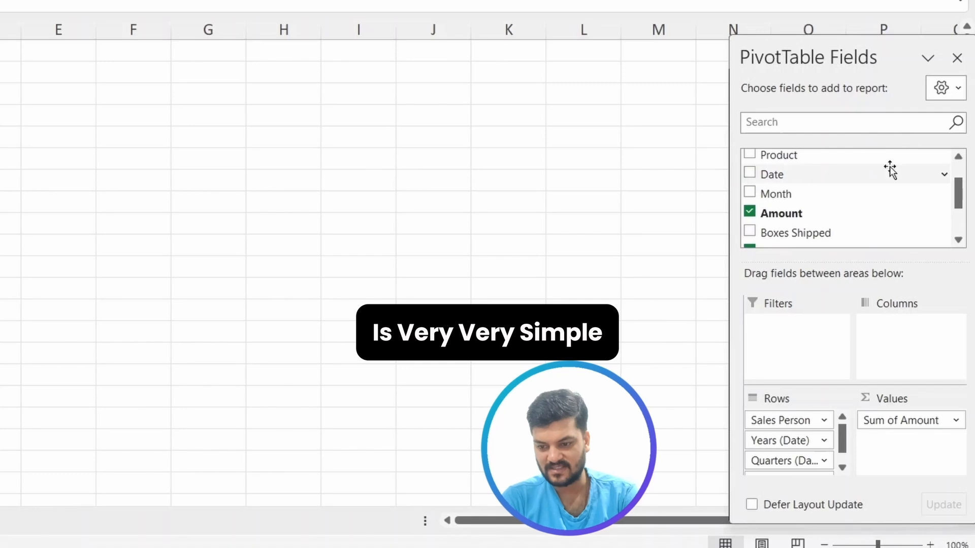
Arrange the PivotTable fields and areas sections side by side and widen the pane.
left_click(954, 87)
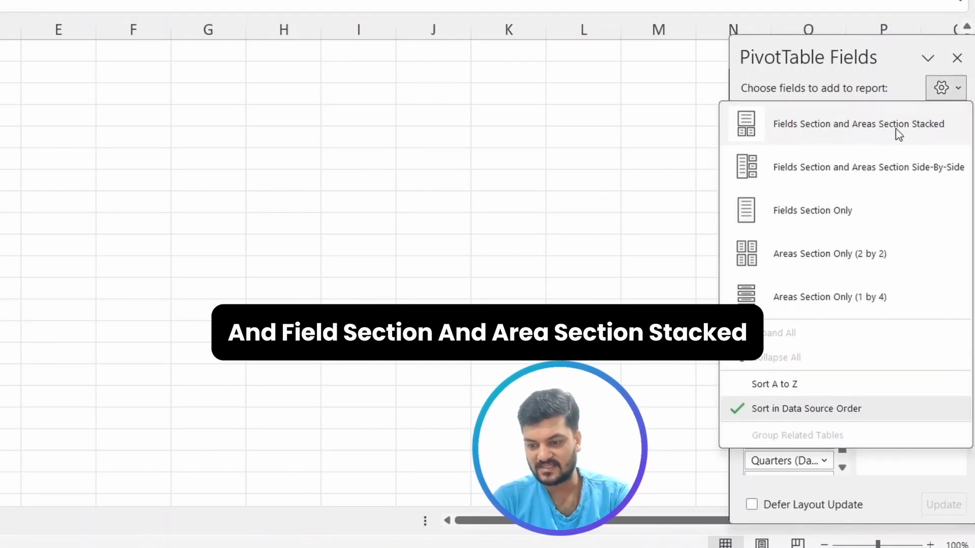
left_click(847, 166)
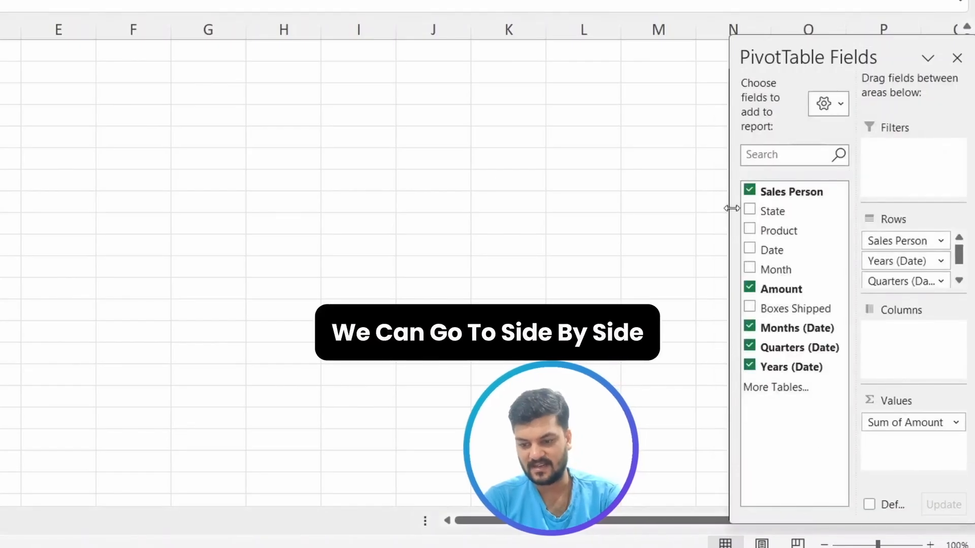
left_click_drag(731, 208, 571, 234)
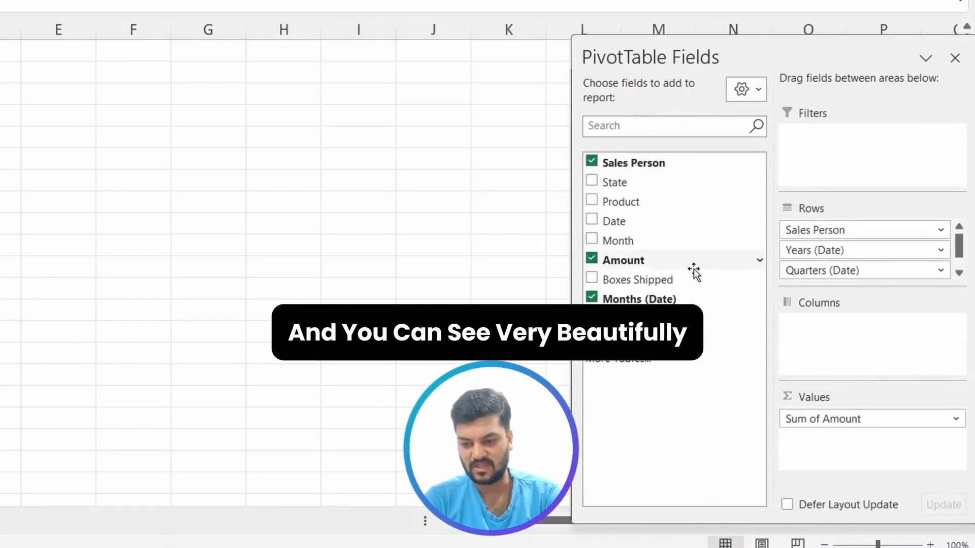
Remove the leftover Months, Quarters and Years date groupings from the PivotTable rows.
left_click(591, 299)
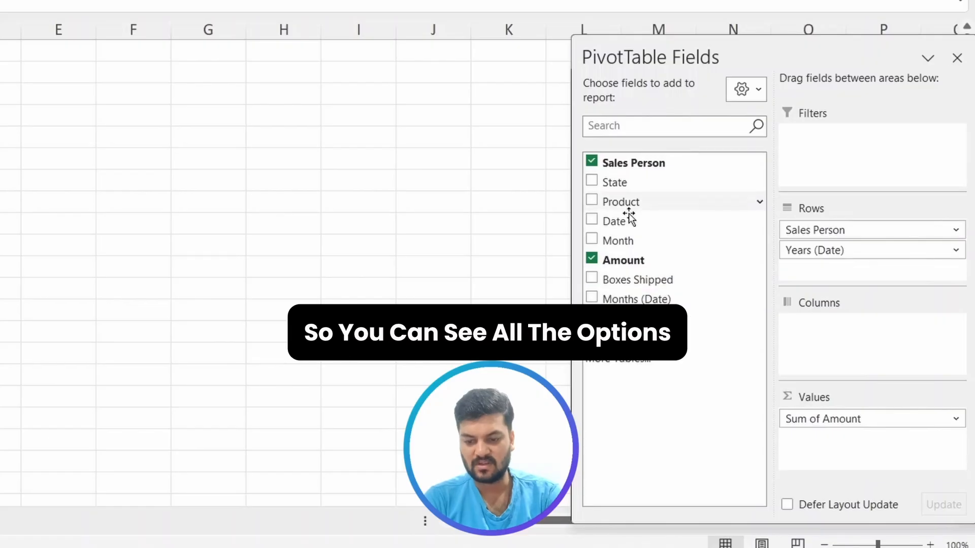
left_click(592, 336)
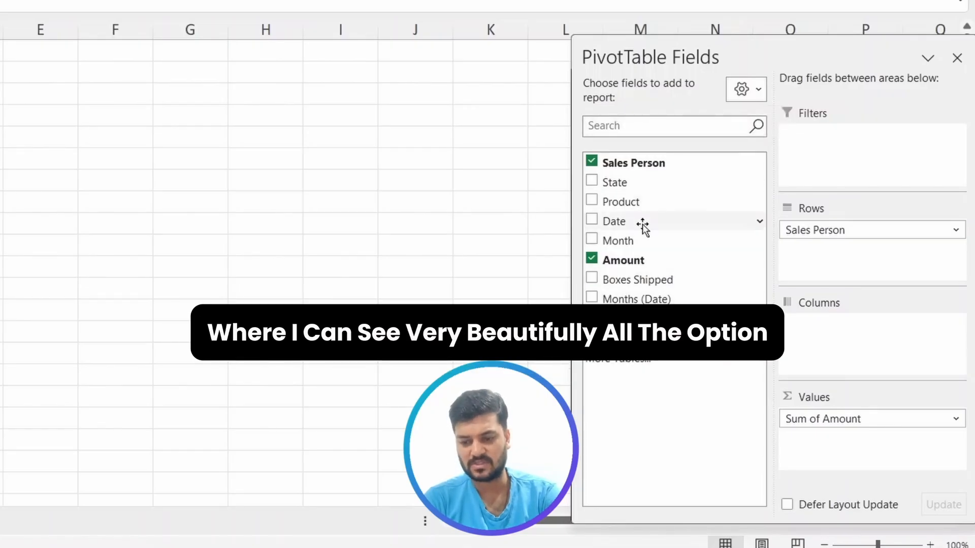
Sort the PivotTable field list A to Z instead of in data source order.
left_click(743, 95)
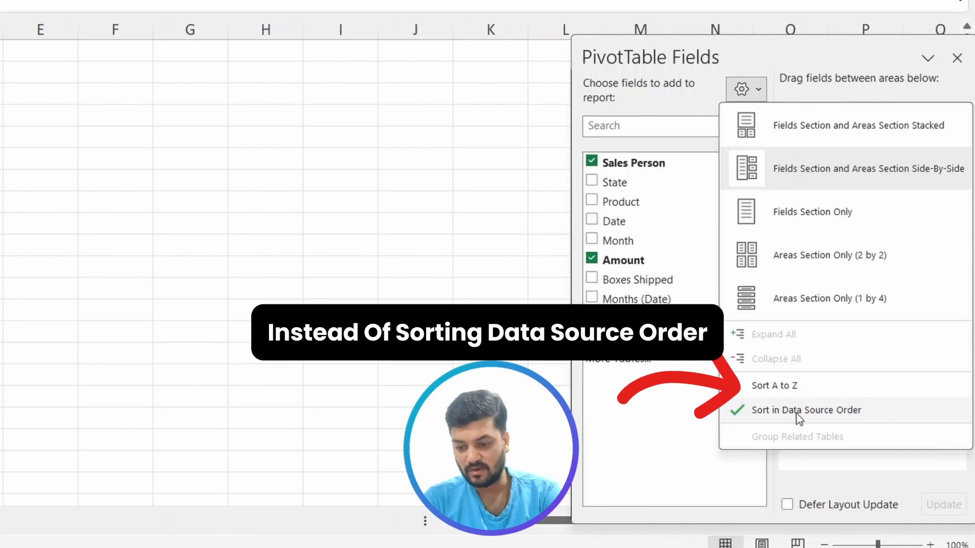
left_click(793, 387)
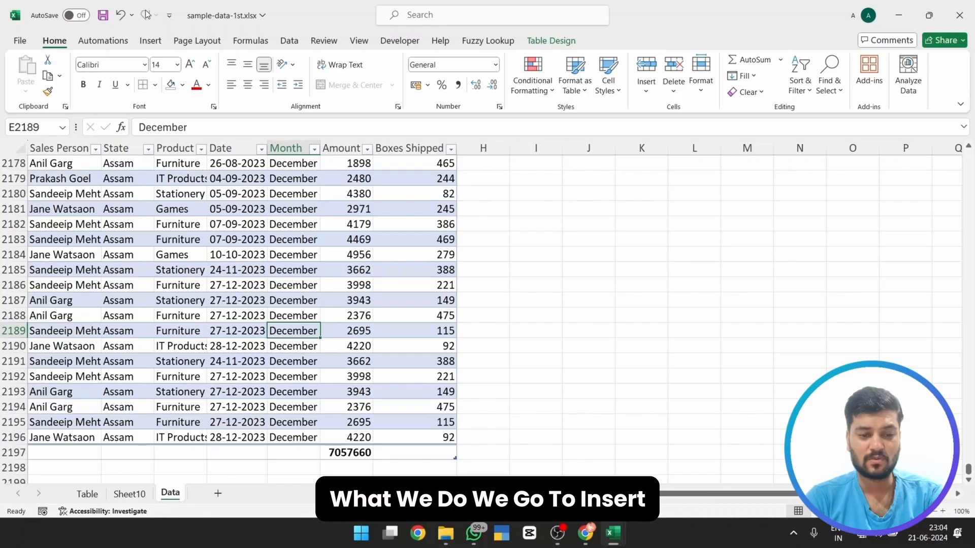
left_click(150, 40)
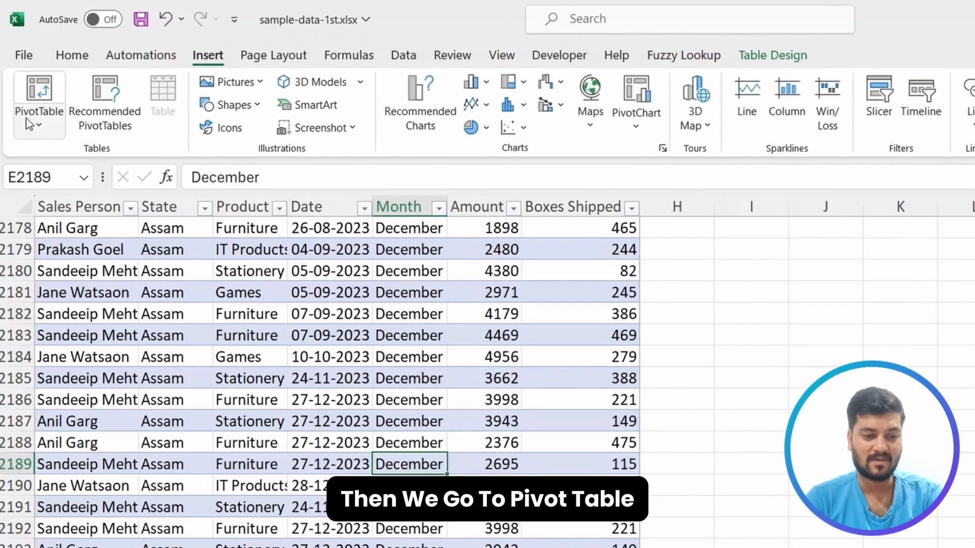
left_click(49, 136)
left_click(312, 356)
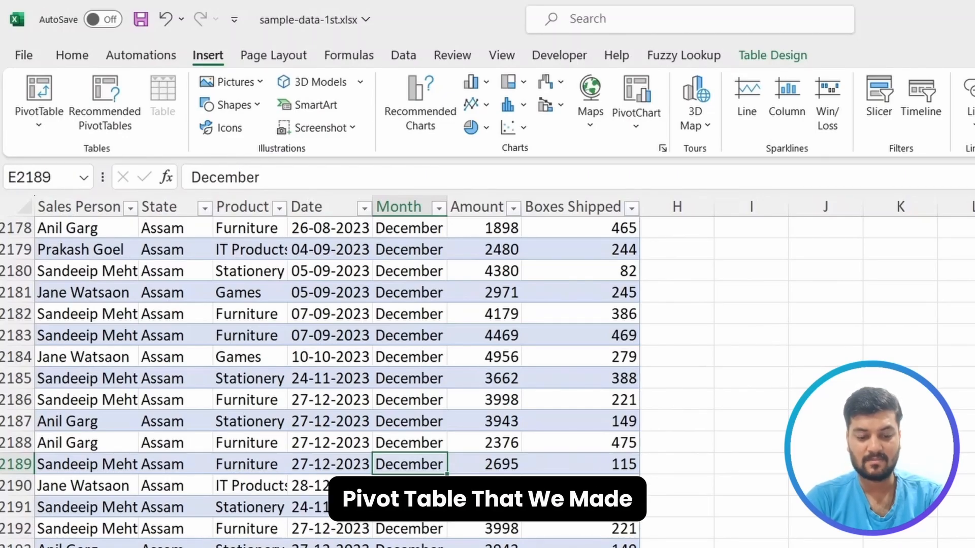
key("ctrl+Page_Up")
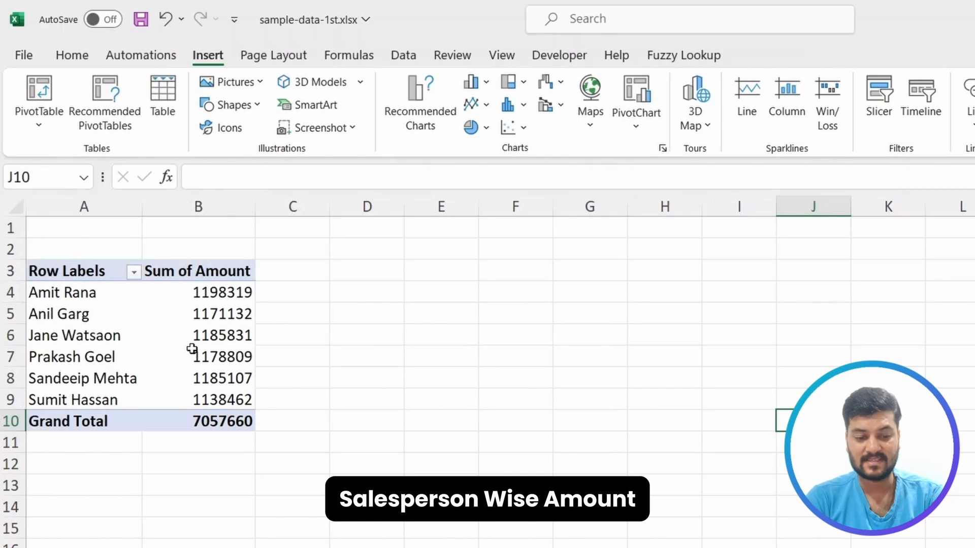
key("ctrl+Page_Down")
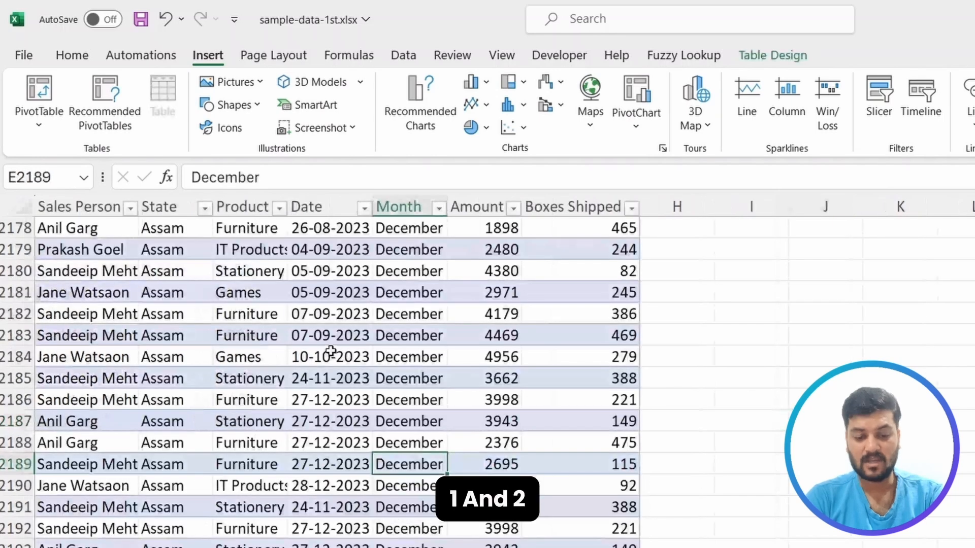
Insert the recommended PivotTable of Amount and Boxes Shipped per Sales Person from the Data table, and remove its Boxes Shipped field.
left_click(342, 329)
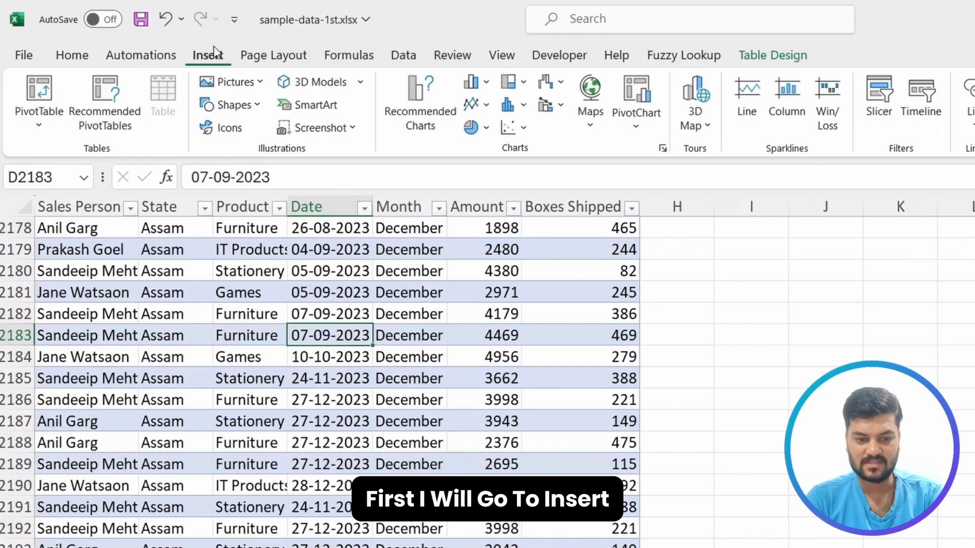
left_click(104, 93)
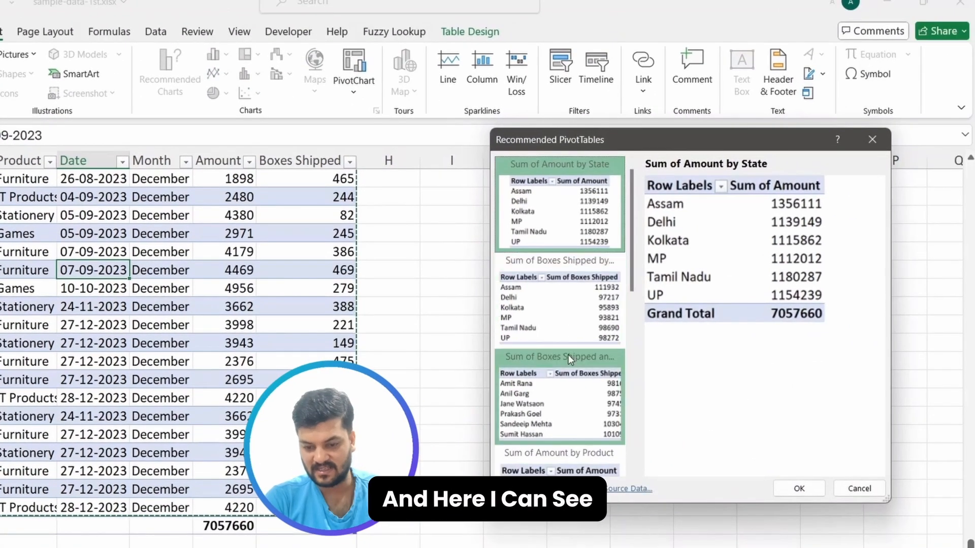
scroll(568, 355, "down", 4)
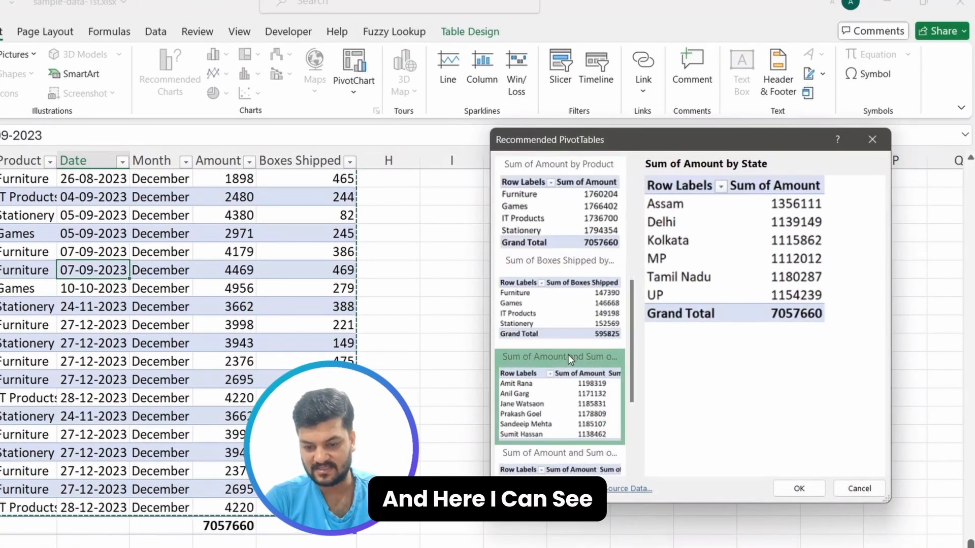
double_click(554, 391)
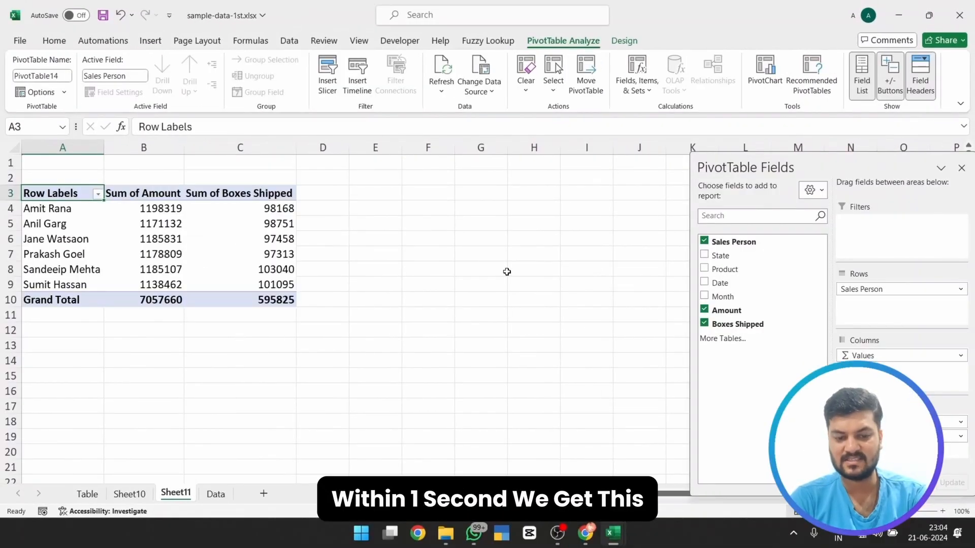
left_click(704, 324)
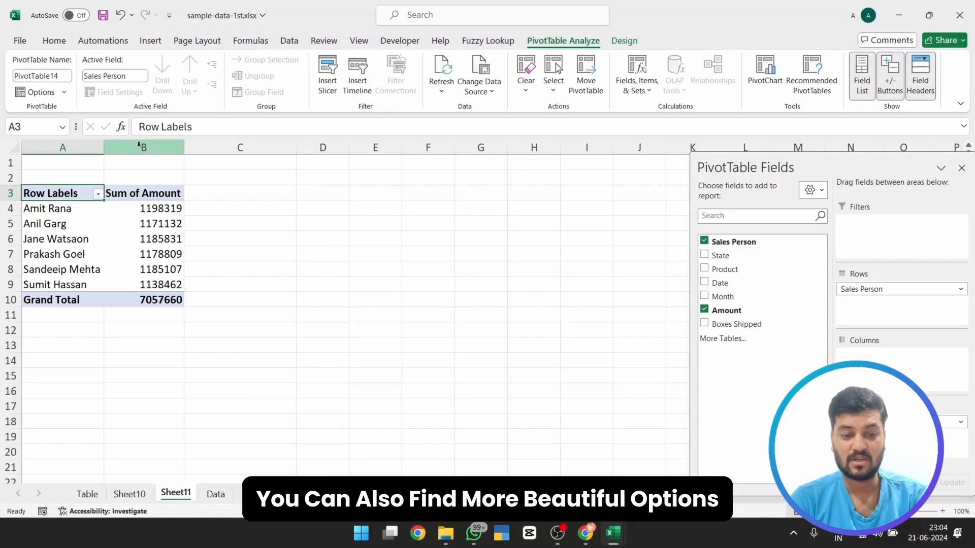
Browse the Recommended PivotTables offered for the table on the Data sheet.
left_click(214, 495)
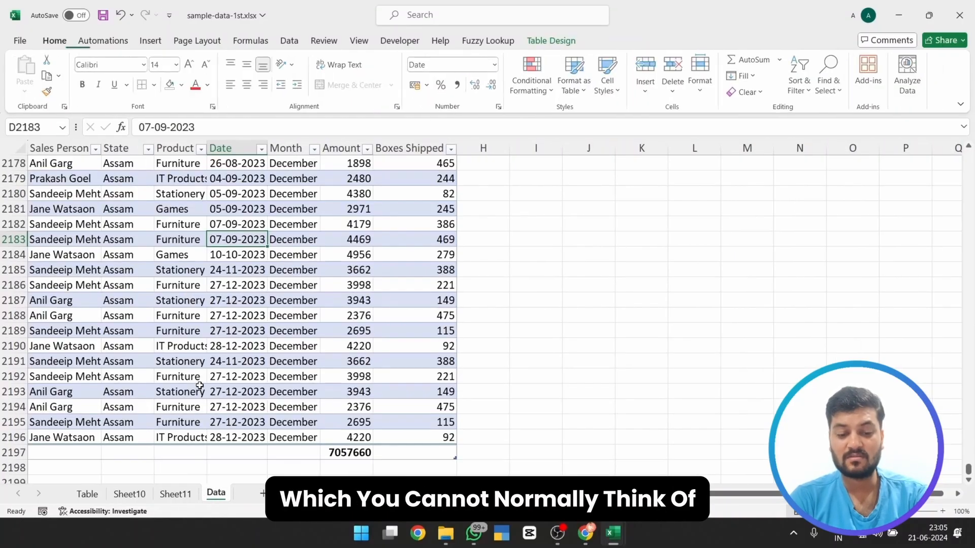
left_click(198, 316)
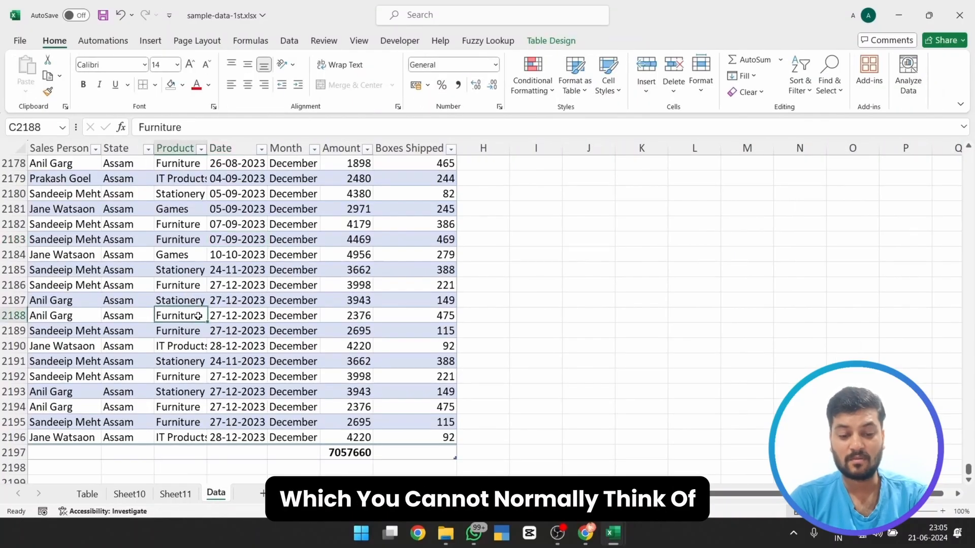
left_click(150, 41)
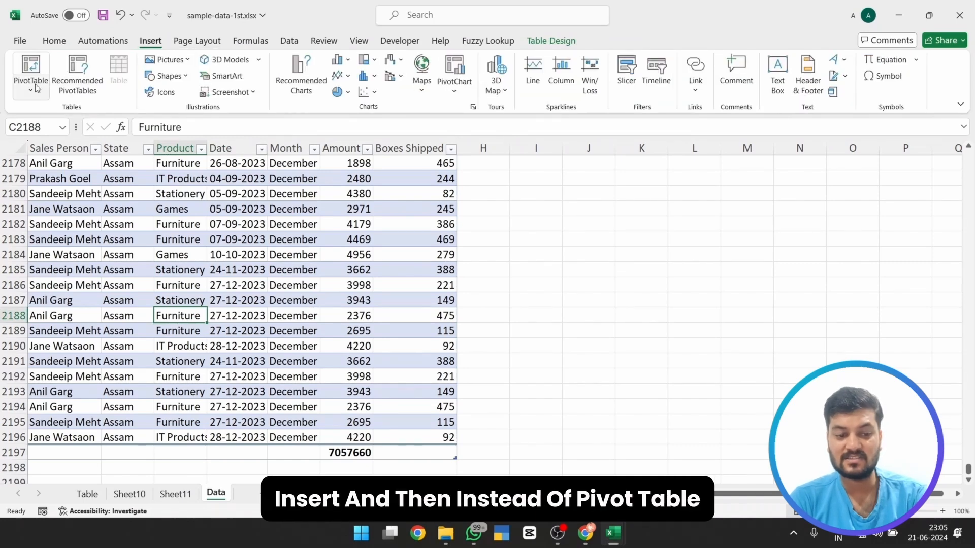
left_click(77, 84)
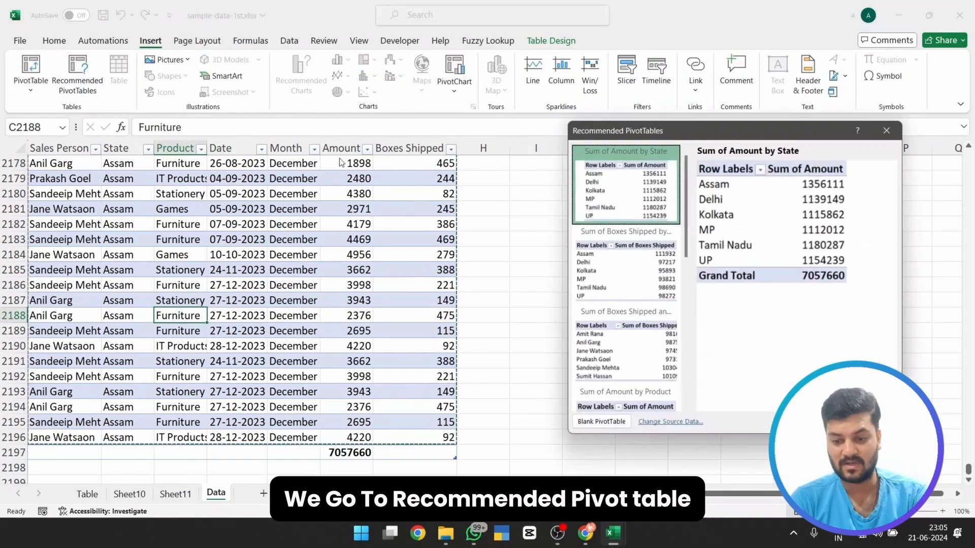
scroll(631, 307, "down", 5)
scroll(631, 307, "up", 5)
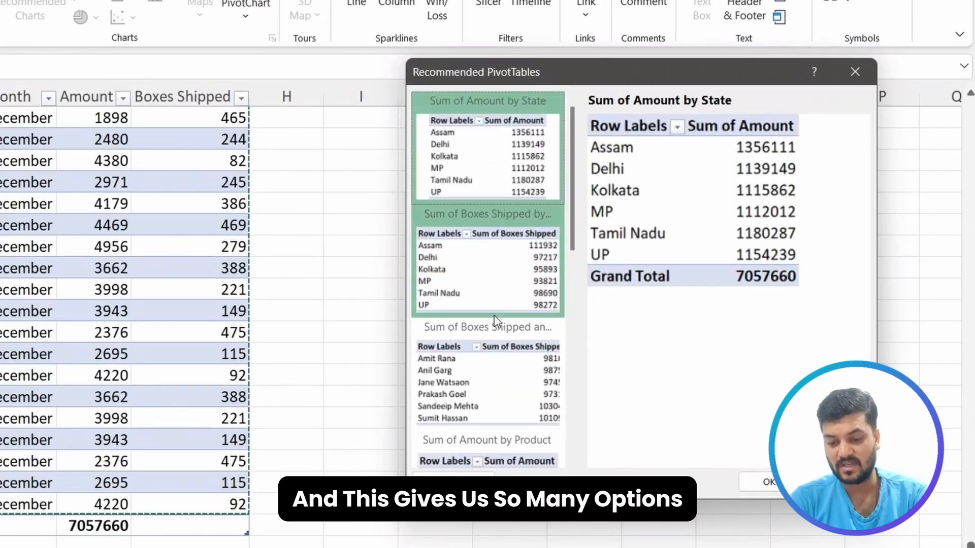
scroll(495, 321, "down", 5)
scroll(494, 321, "up", 5)
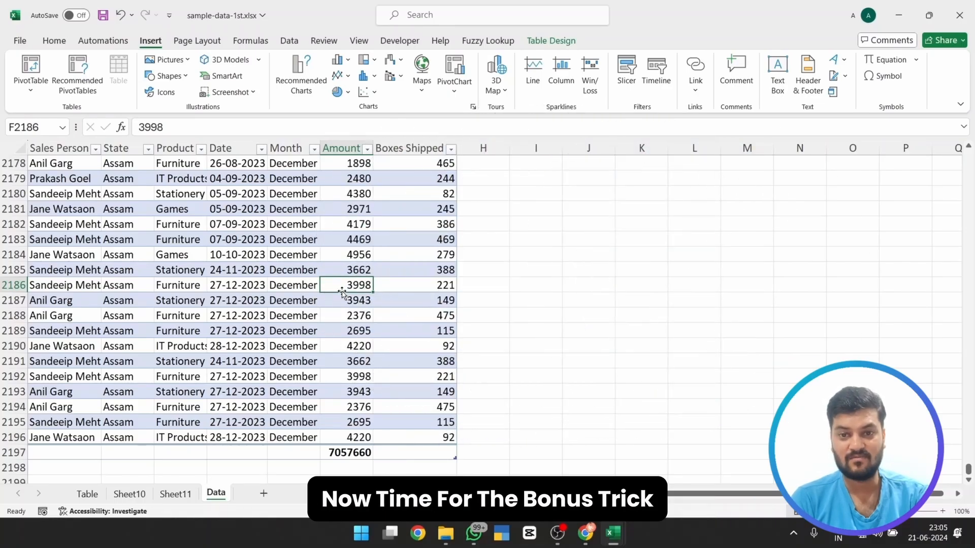
Look through the Date column of the table on the Data sheet.
scroll(342, 293, "up", 20)
scroll(341, 293, "up", 20)
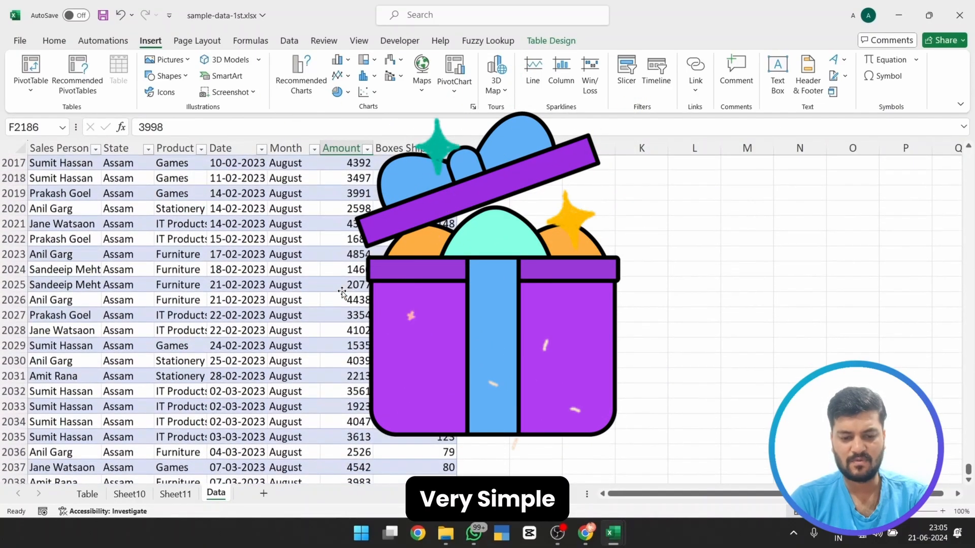
left_click(218, 224)
scroll(224, 231, "up", 12)
scroll(224, 231, "up", 20)
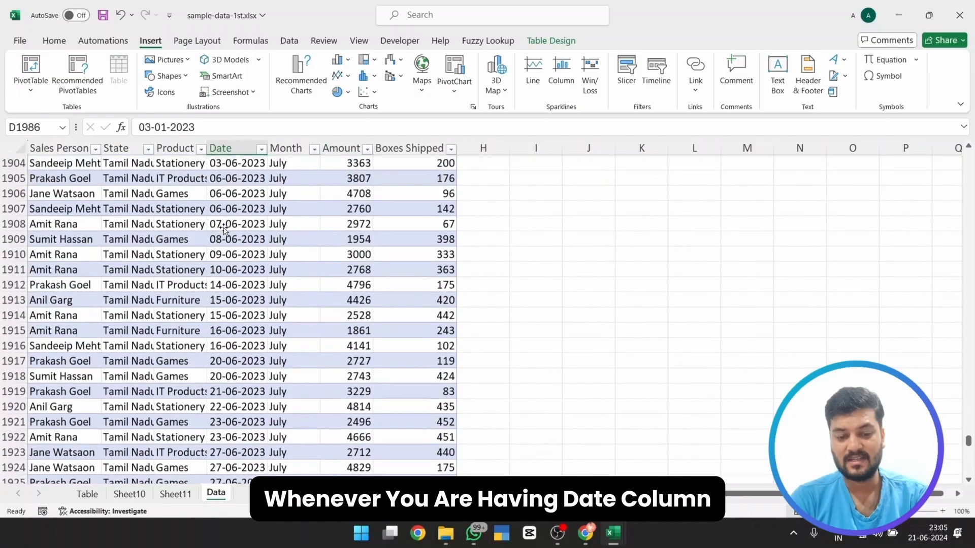
scroll(244, 221, "up", 2)
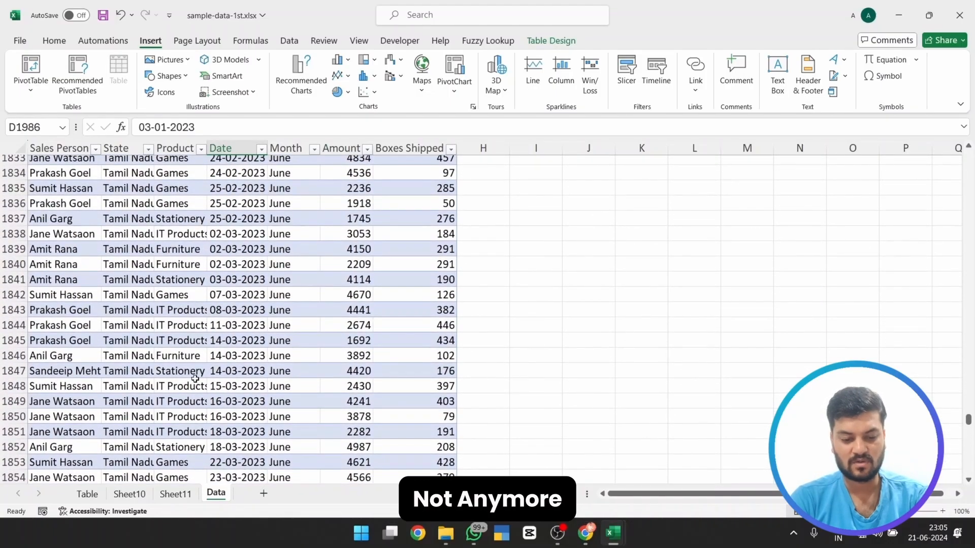
Insert a timeline for the Date field of the PivotTable on Sheet10 and place it just beside the PivotTable, near row 3.
left_click(130, 494)
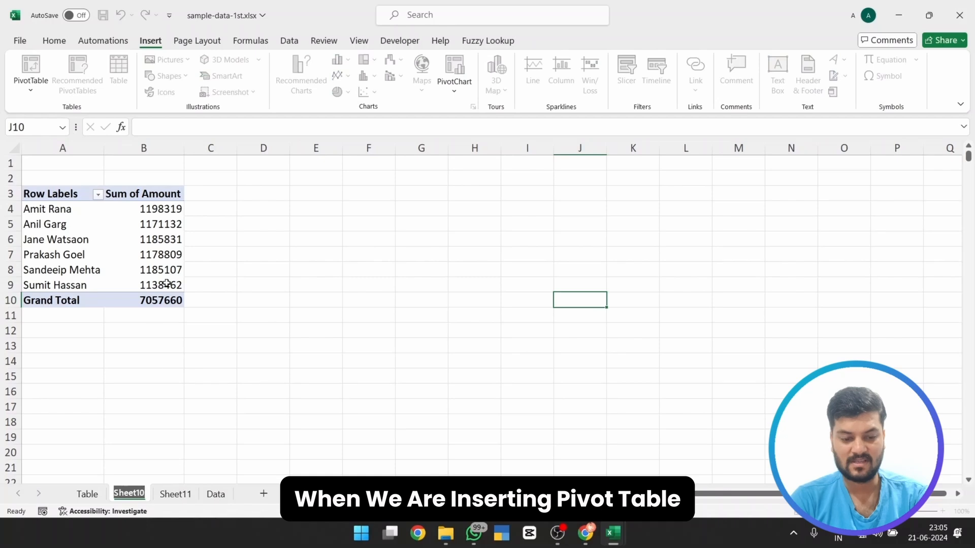
left_click(139, 245)
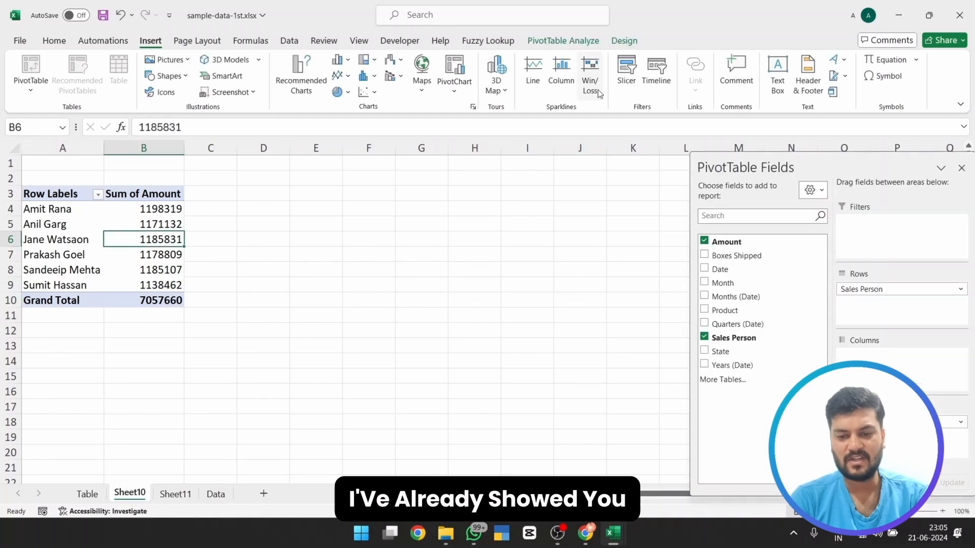
left_click(587, 44)
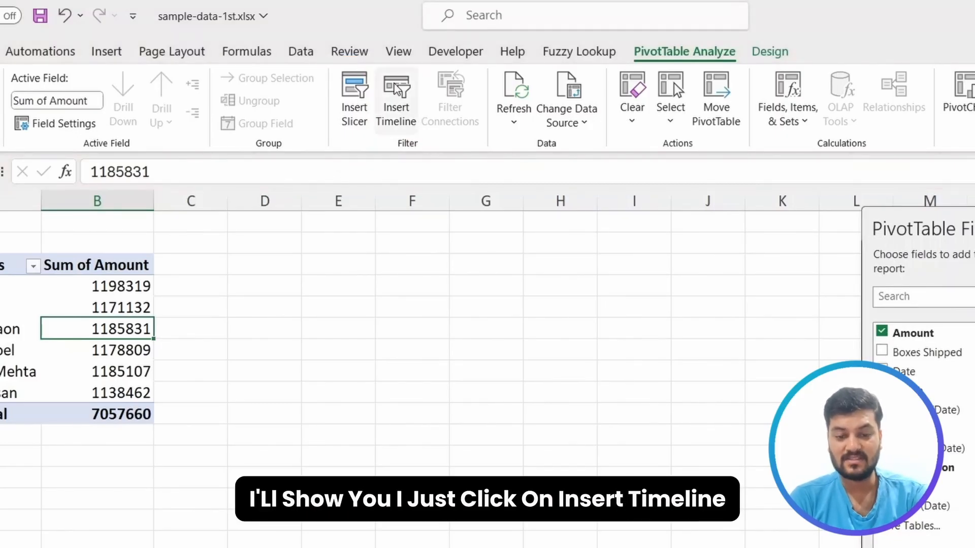
left_click(397, 96)
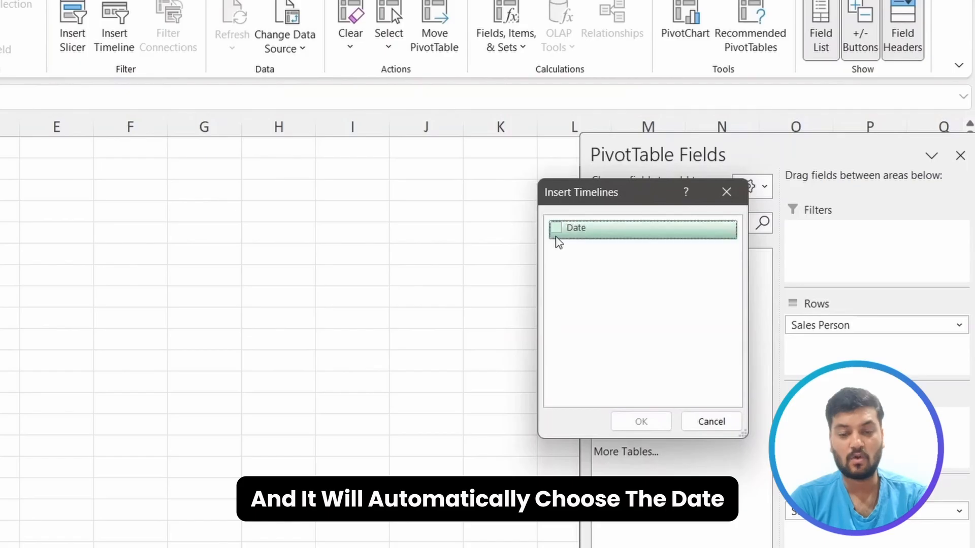
left_click(555, 234)
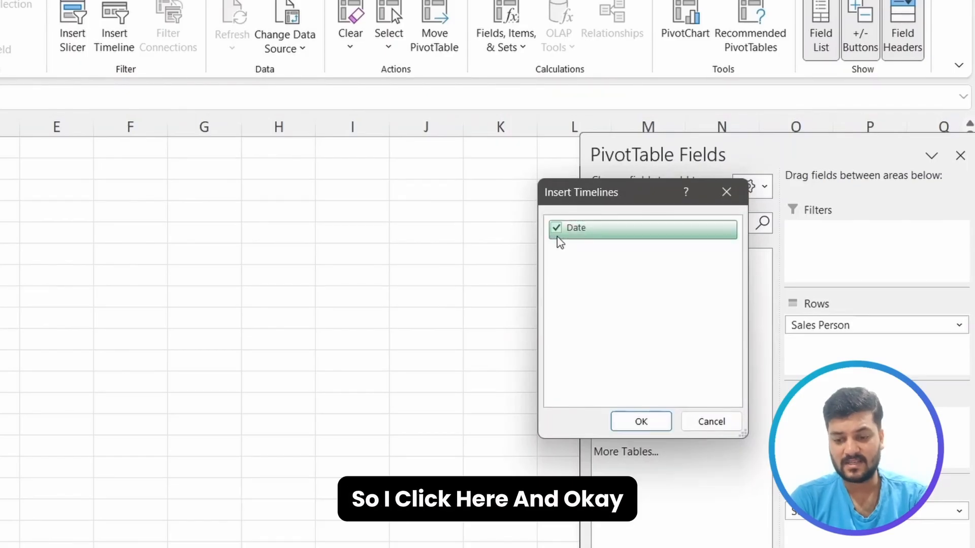
left_click(639, 421)
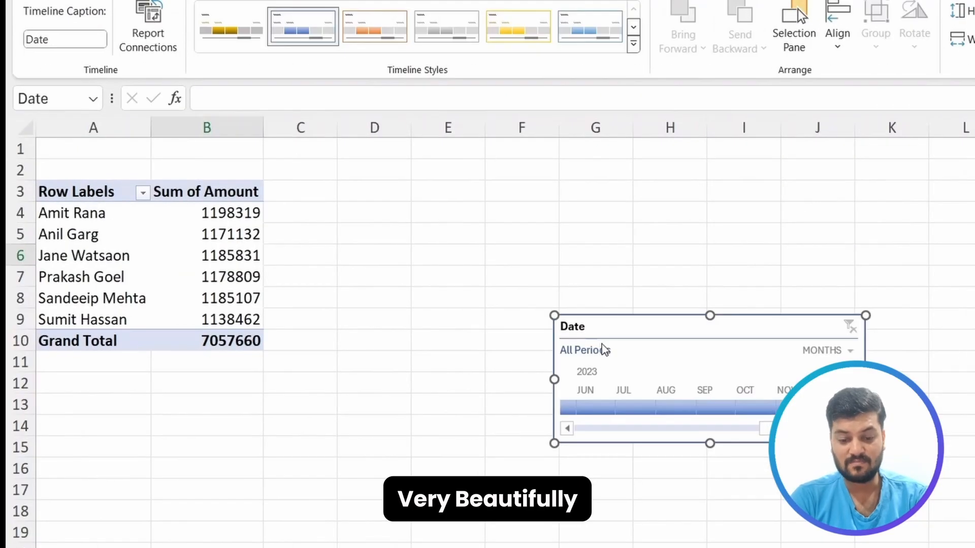
left_click_drag(617, 331, 406, 212)
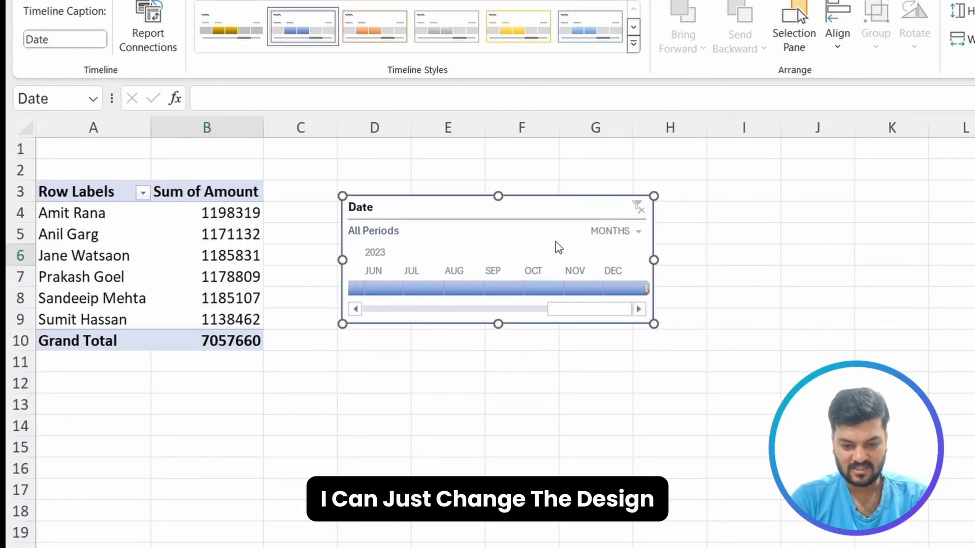
Try the light yellow style on the Date timeline, and settle on the first dark blue style from the Dark group.
left_click(512, 33)
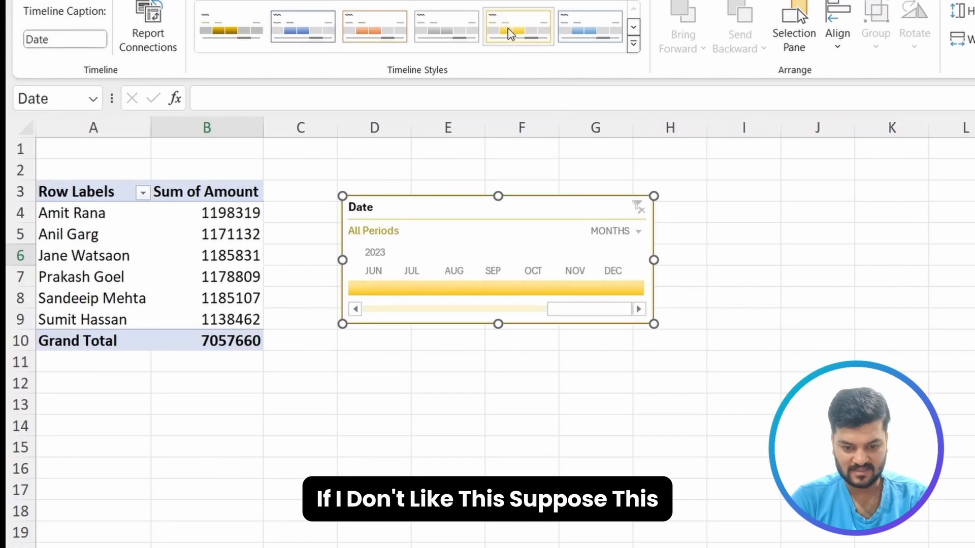
left_click(633, 45)
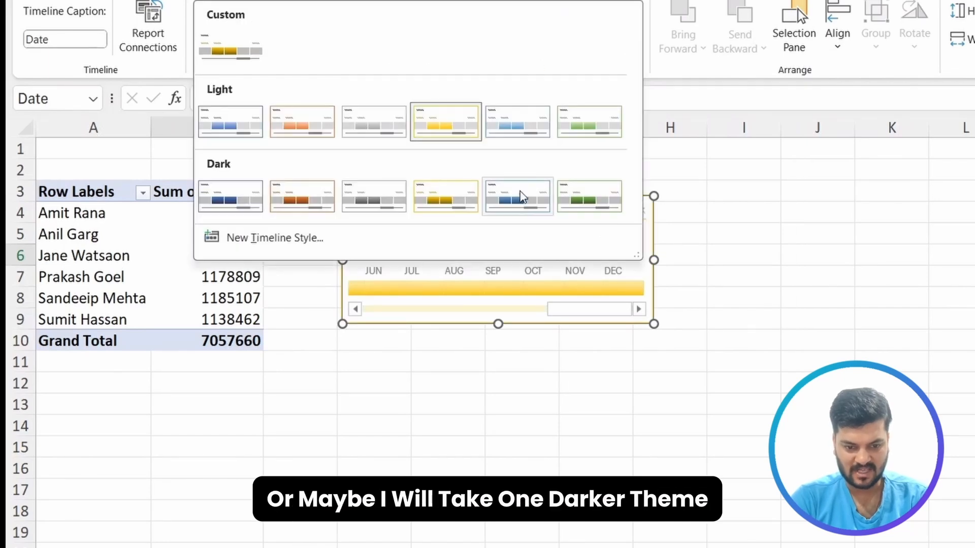
left_click(238, 192)
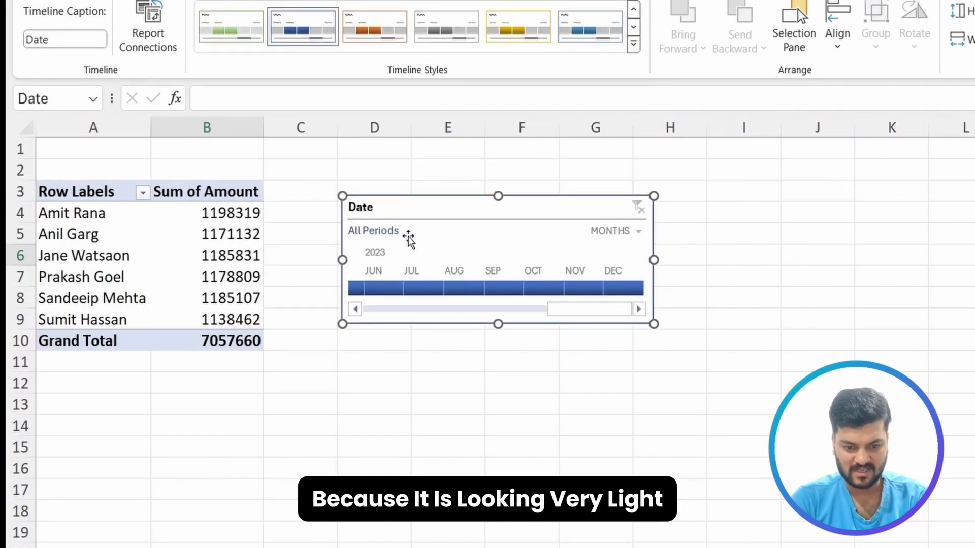
left_click(442, 348)
Filter the PivotTable by single months on the Date timeline, going through July, August, September and October 2023 in turn.
left_click(428, 286)
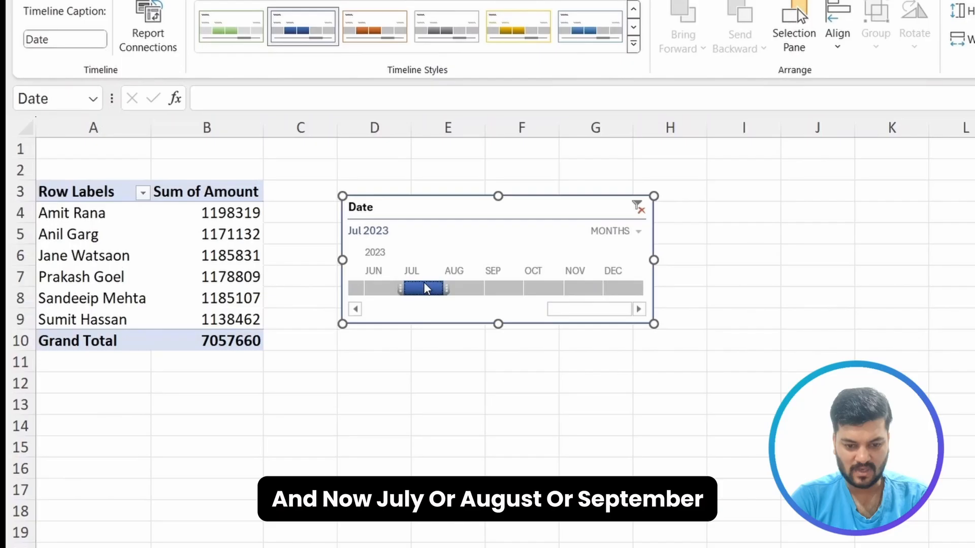
left_click(463, 288)
left_click(503, 287)
left_click(543, 288)
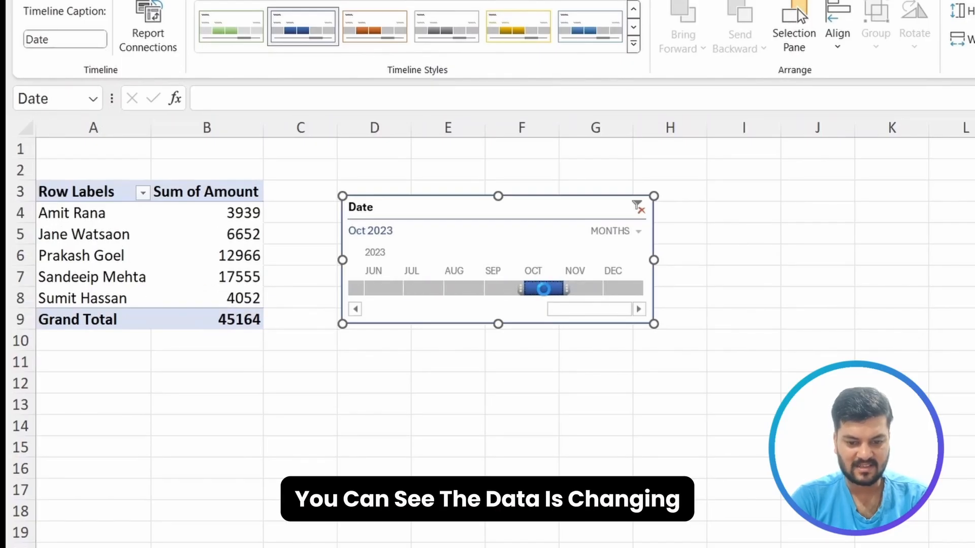
Filter the PivotTable to the July to October 2023 range by extending the Date timeline selection from July.
left_click(419, 293)
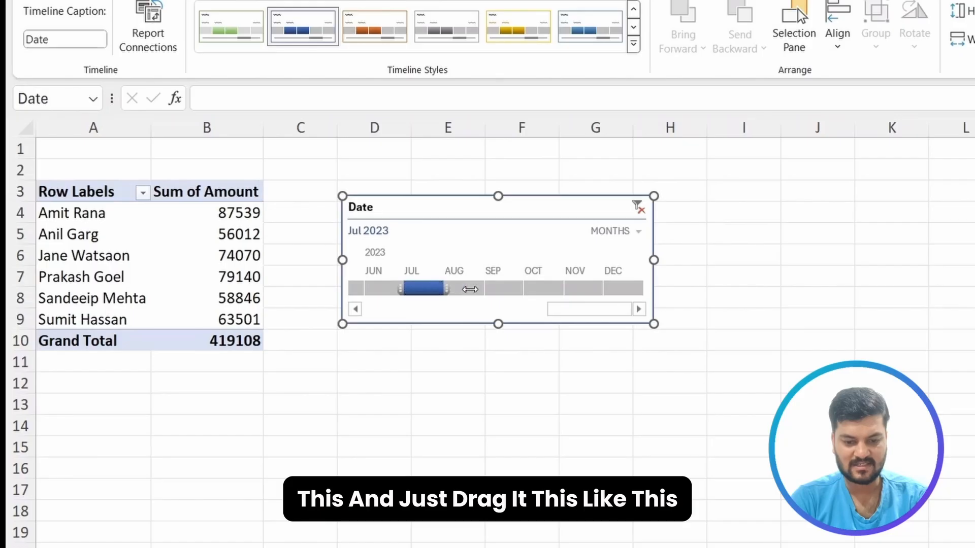
left_click_drag(469, 289, 565, 289)
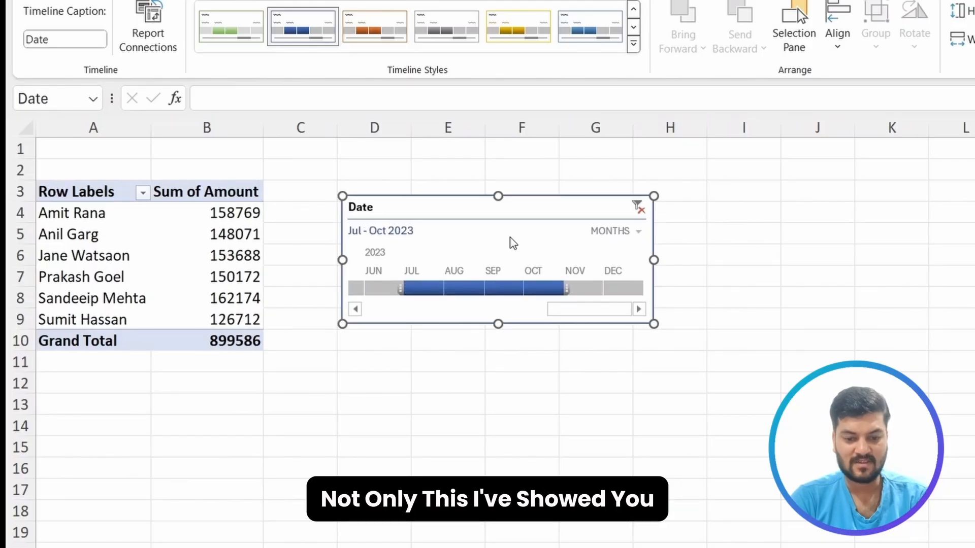